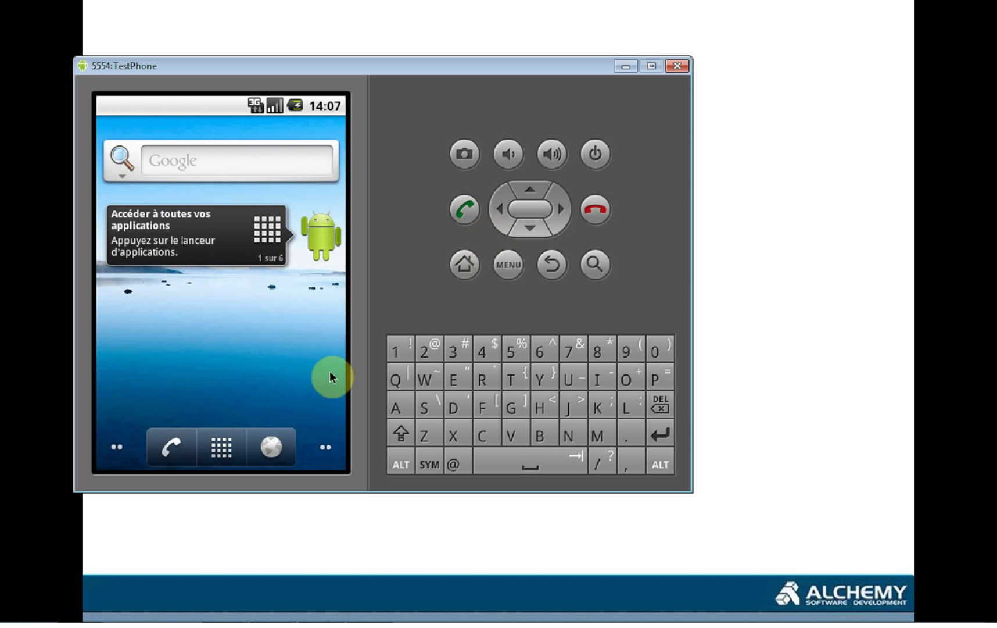
- Launch eBuddy from the app list and go to sign-in with an existing eBuddy ID
left_click(223, 449)
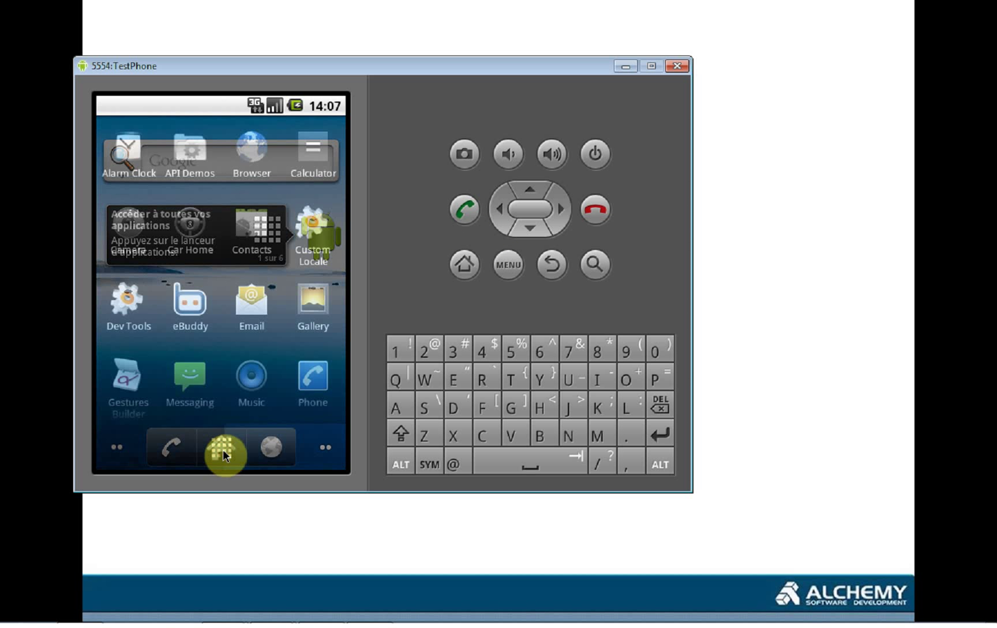
left_click(191, 307)
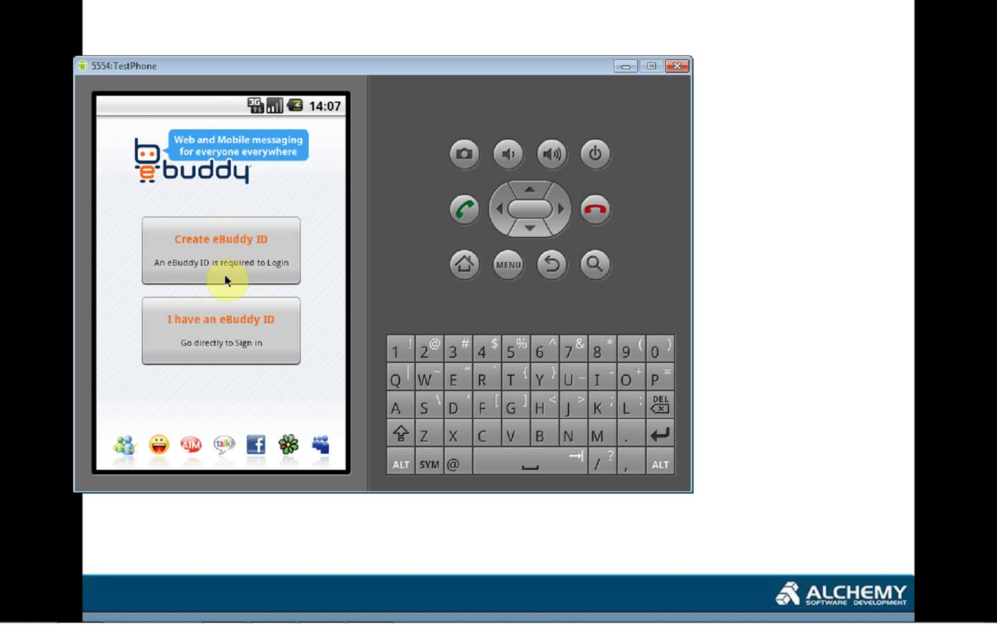
left_click(222, 341)
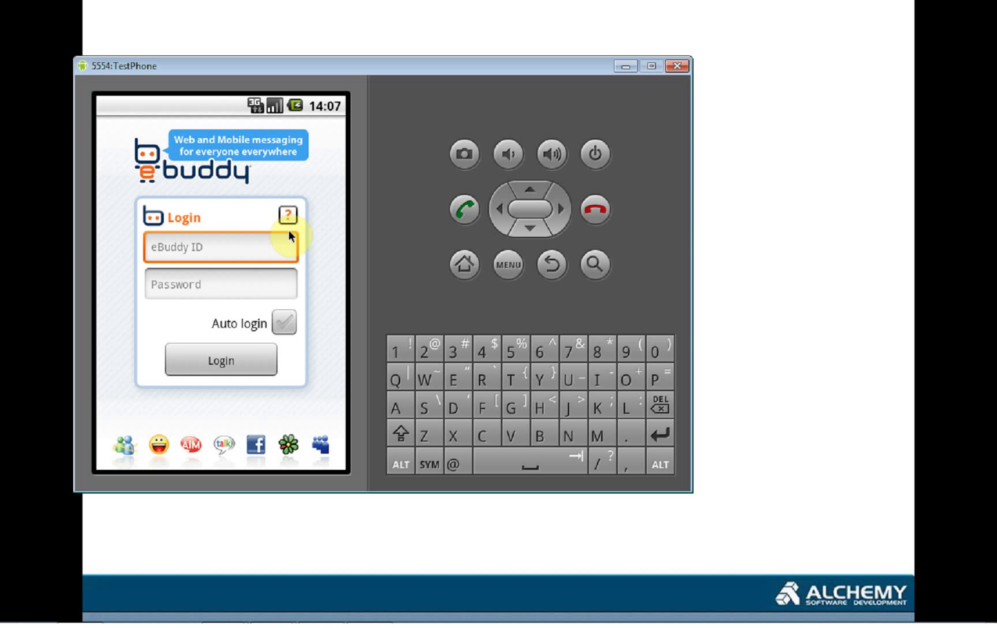
- View eBuddy's About information from its options menu, then return to the home screen
left_click(511, 266)
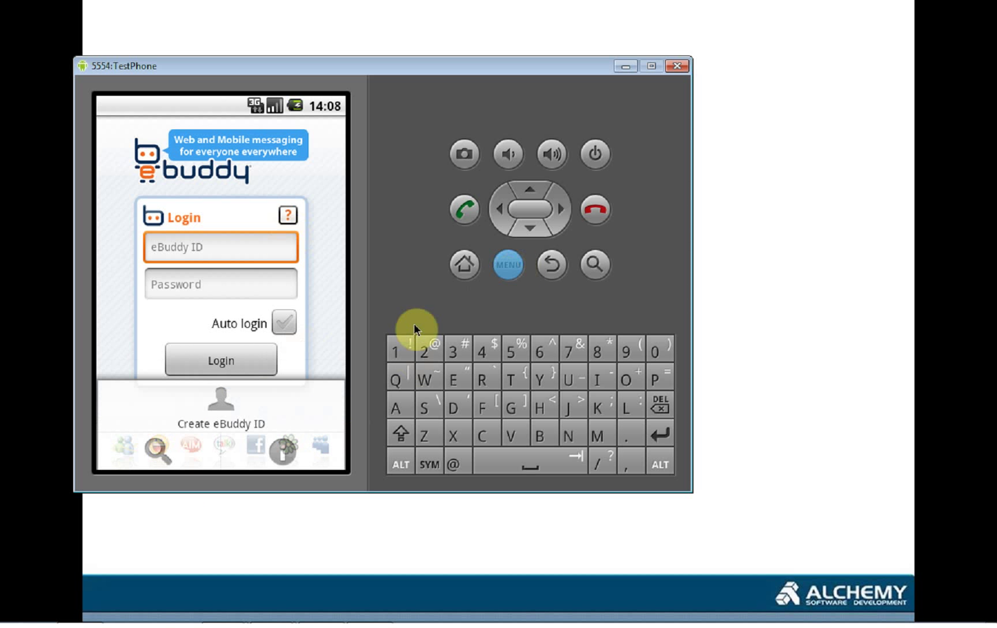
left_click(512, 265)
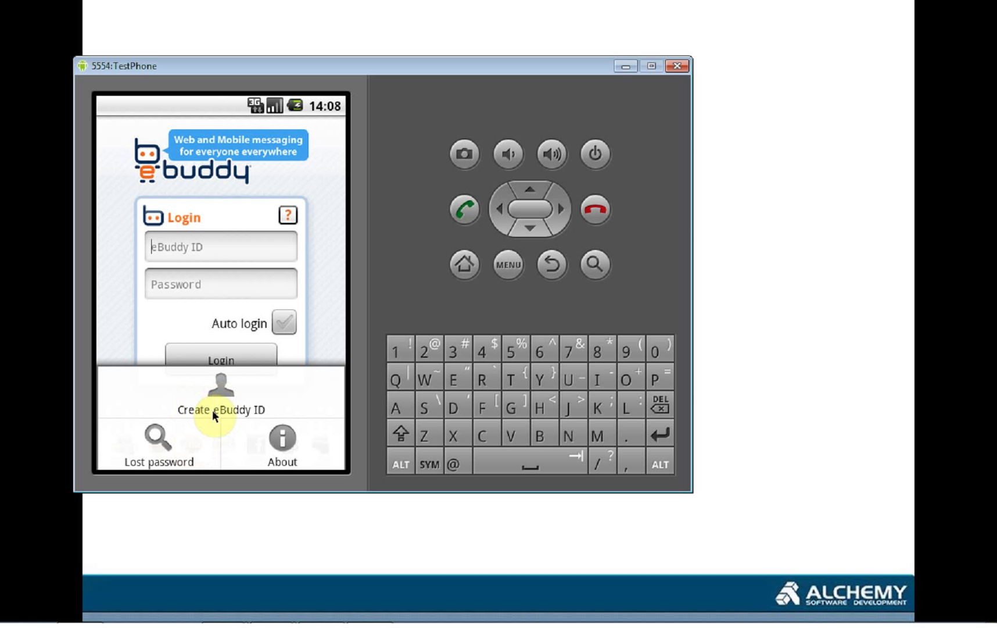
left_click(279, 443)
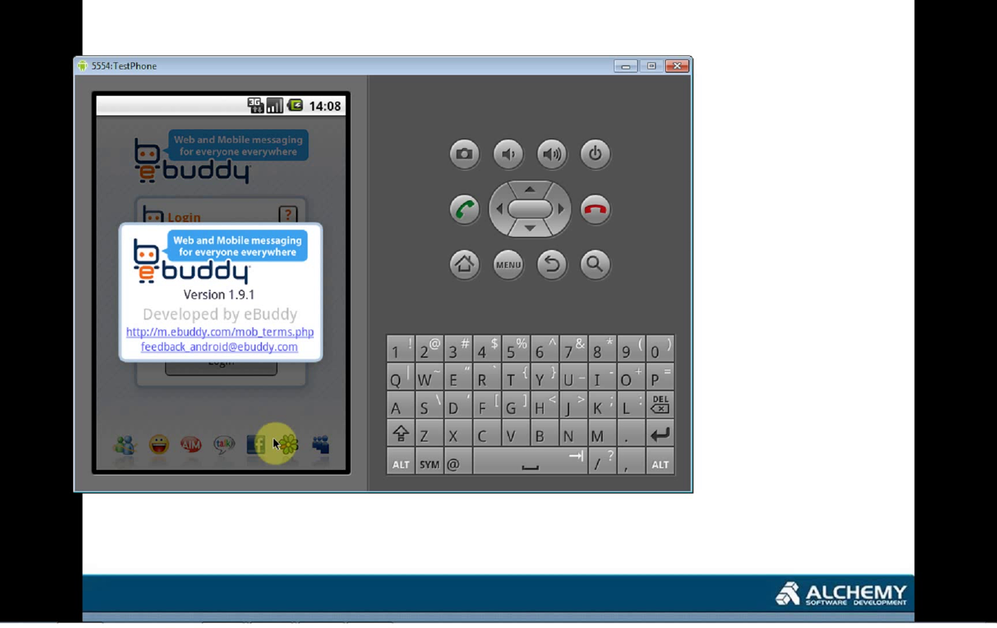
left_click(546, 270)
left_click(479, 262)
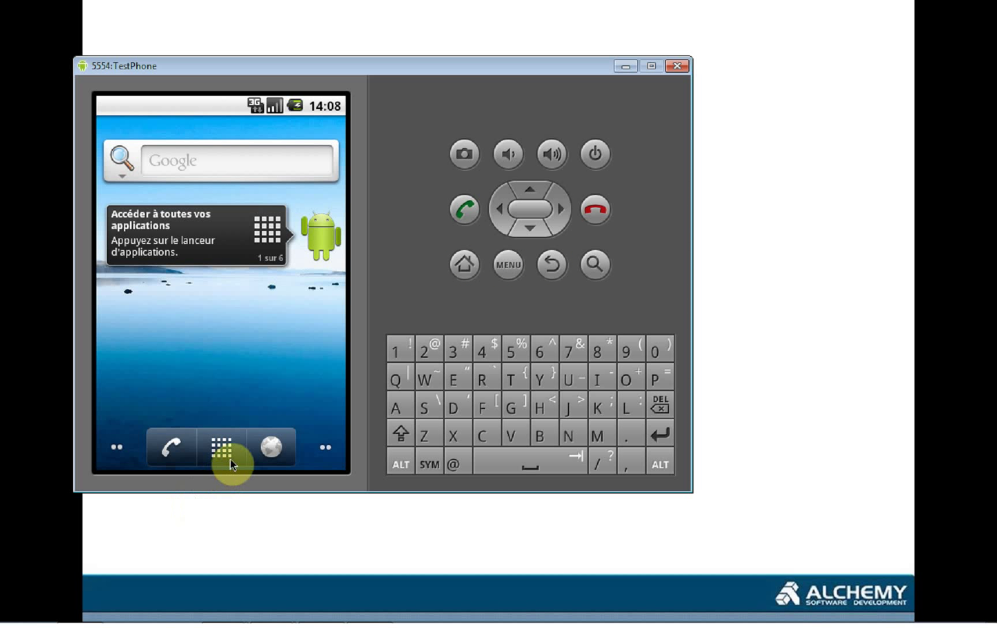
- Go to Settings > Applications > Gérer les applications on the phone
left_click(223, 454)
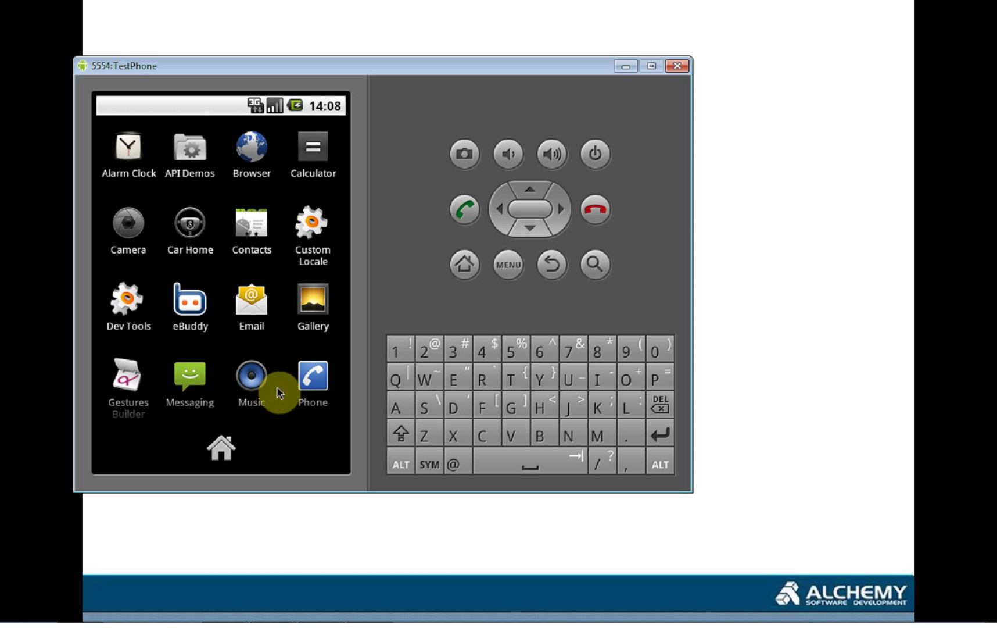
left_click_drag(277, 385, 299, 154)
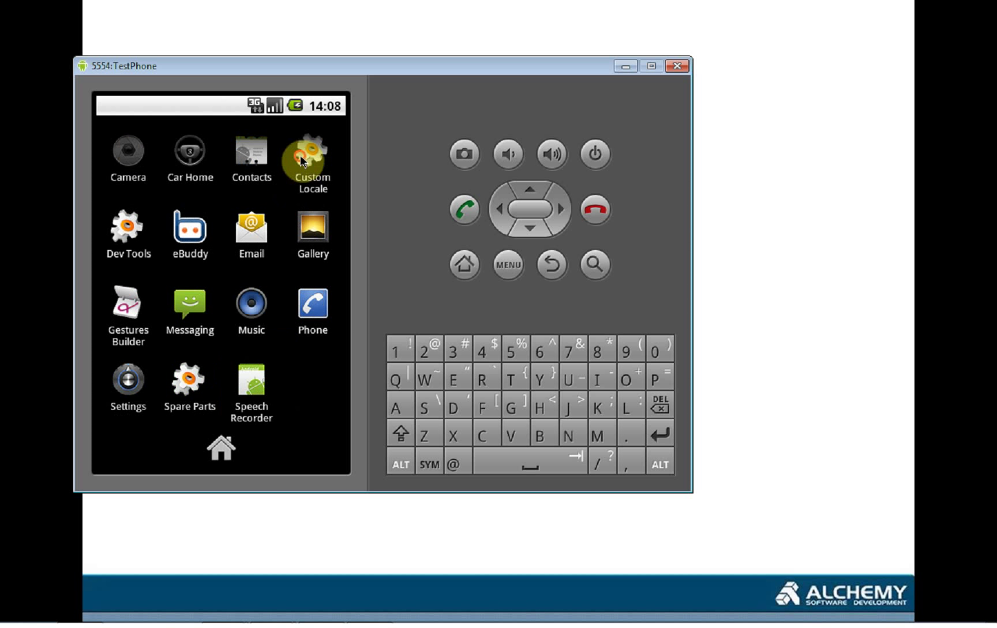
left_click(133, 390)
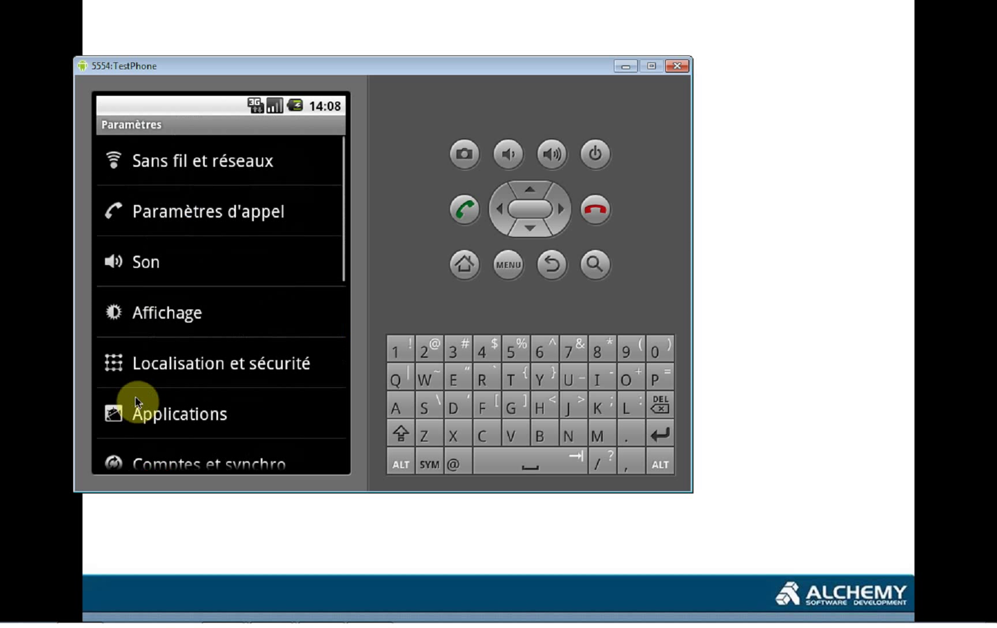
left_click(140, 402)
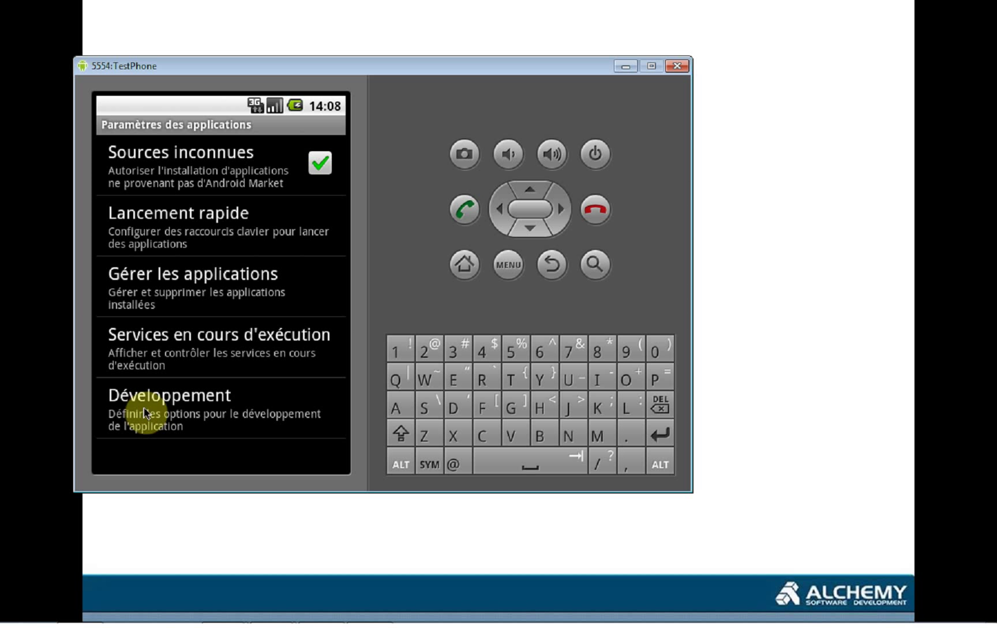
left_click(208, 289)
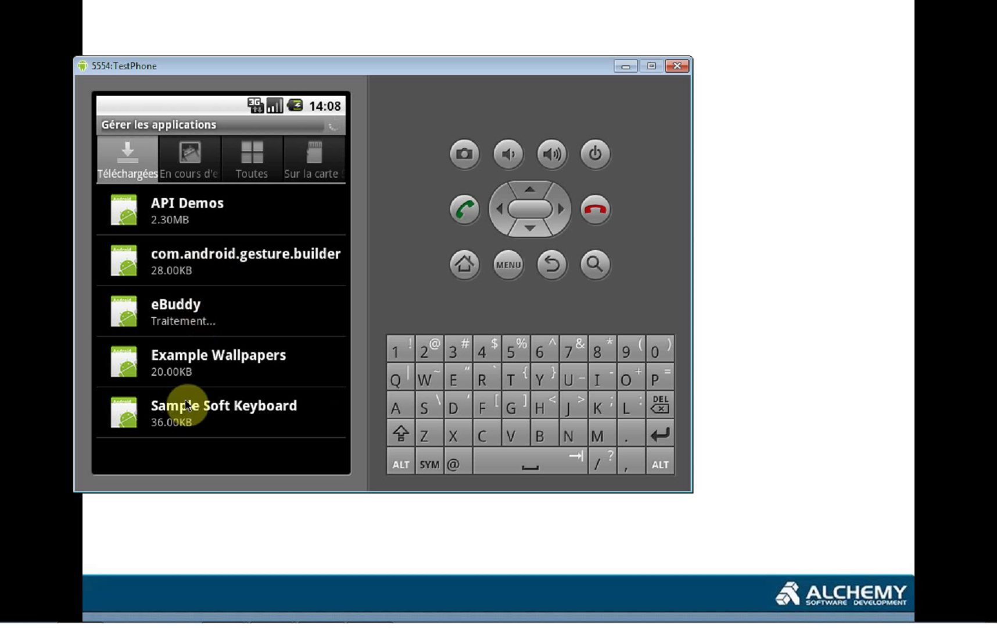
- Uninstall eBuddy with Désinstaller and OK, go Home, and switch back to Catalyst
left_click(201, 319)
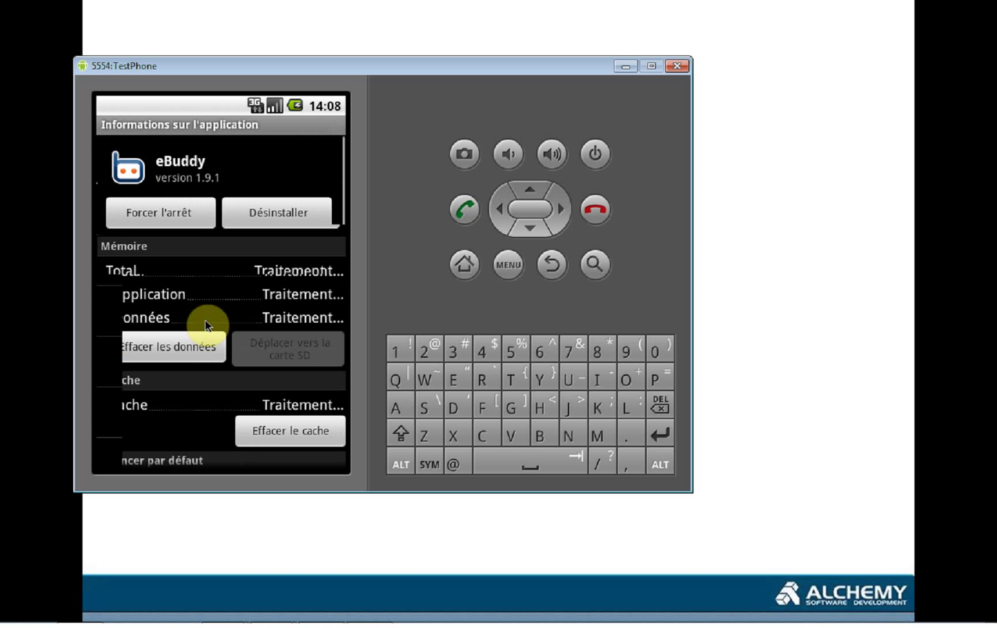
left_click(297, 216)
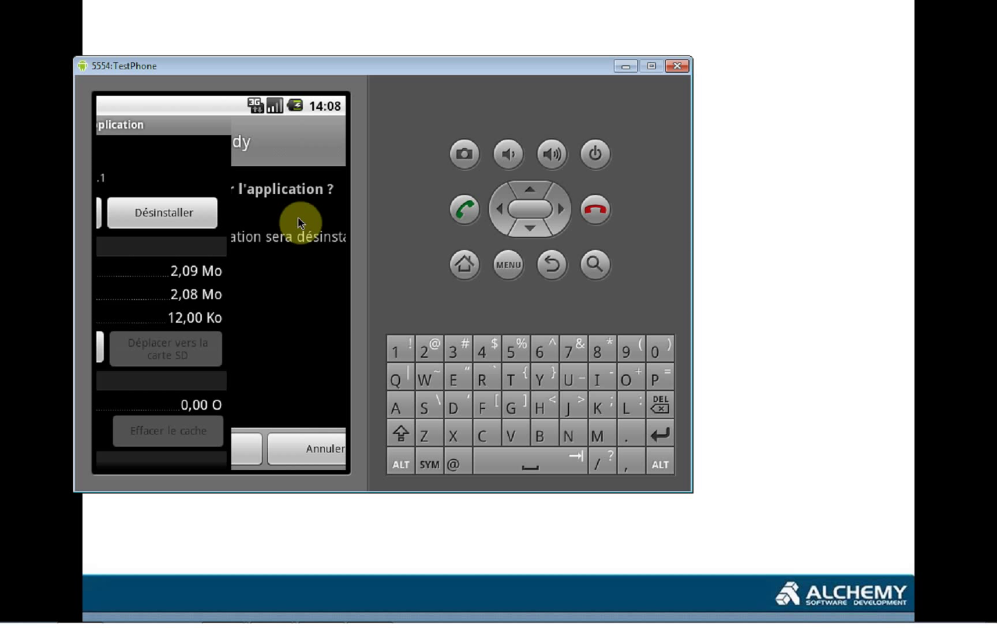
left_click(172, 455)
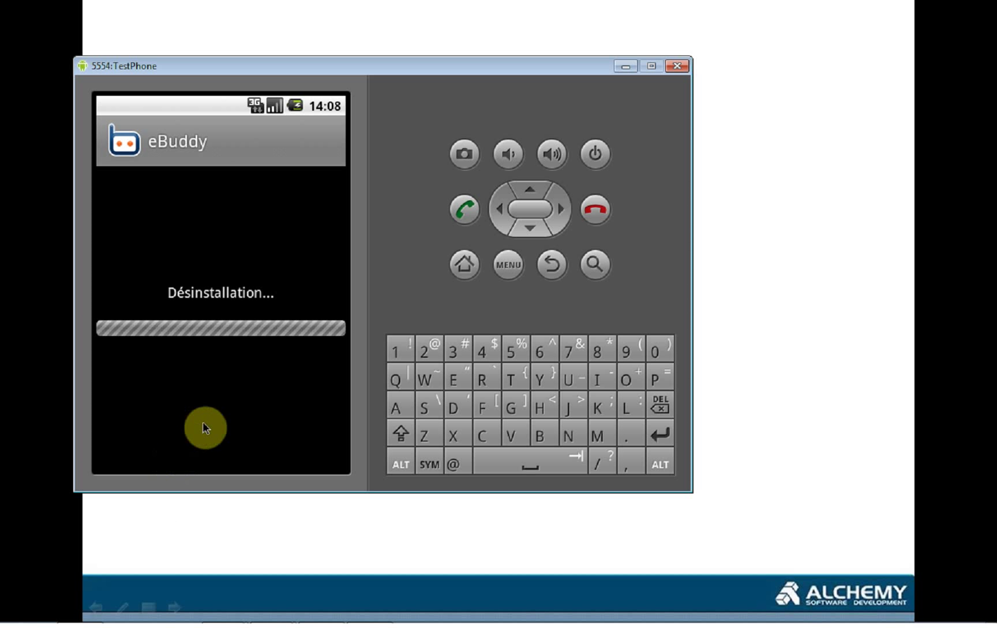
left_click(209, 448)
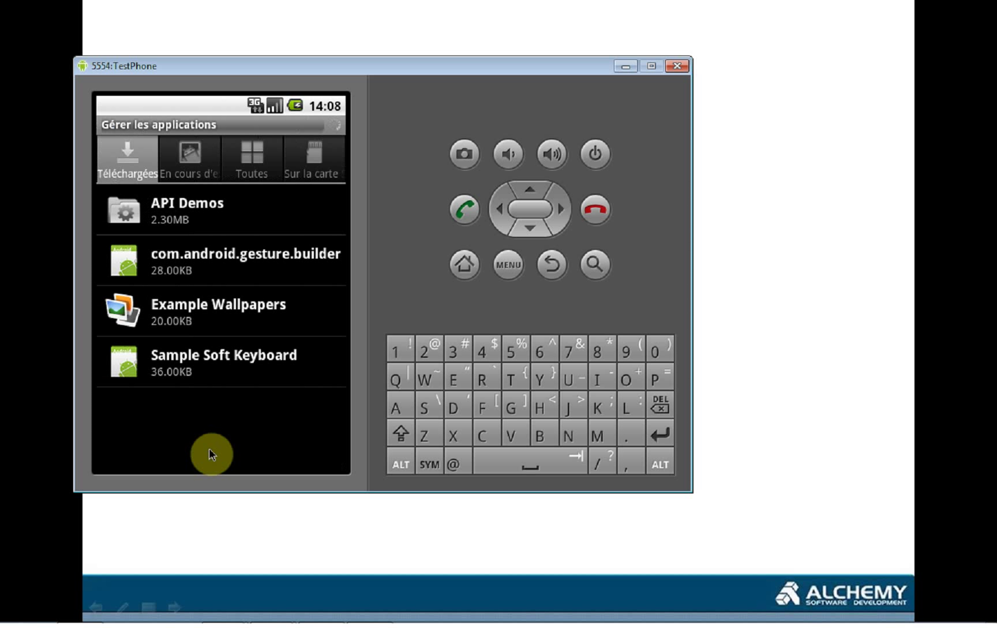
left_click(466, 266)
key("alt+Tab")
key("alt+Tab")
key("alt+Tab")
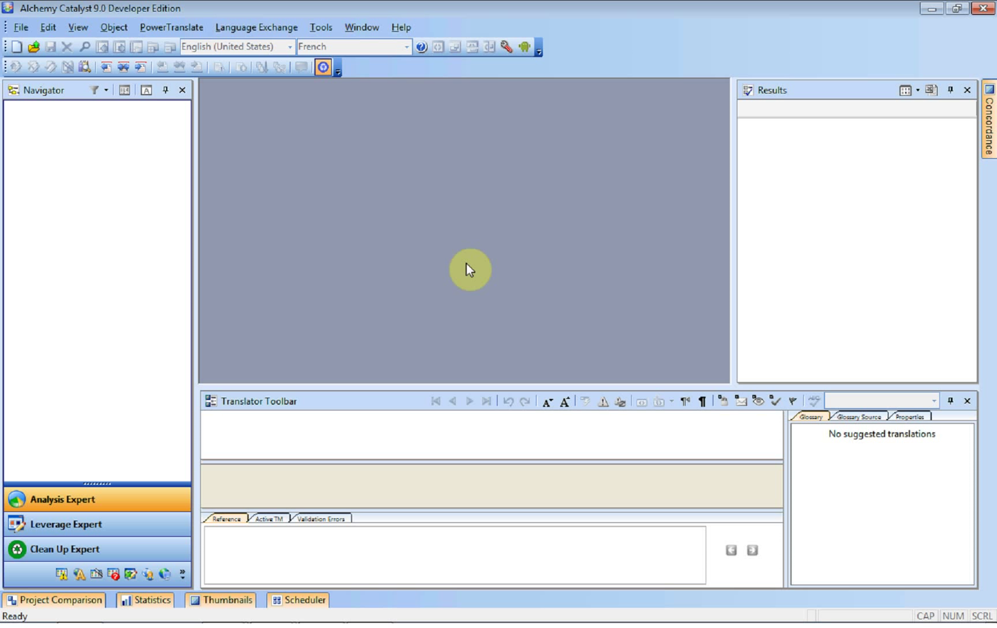
- Create a new project with source English (United States) and target French
left_click(14, 47)
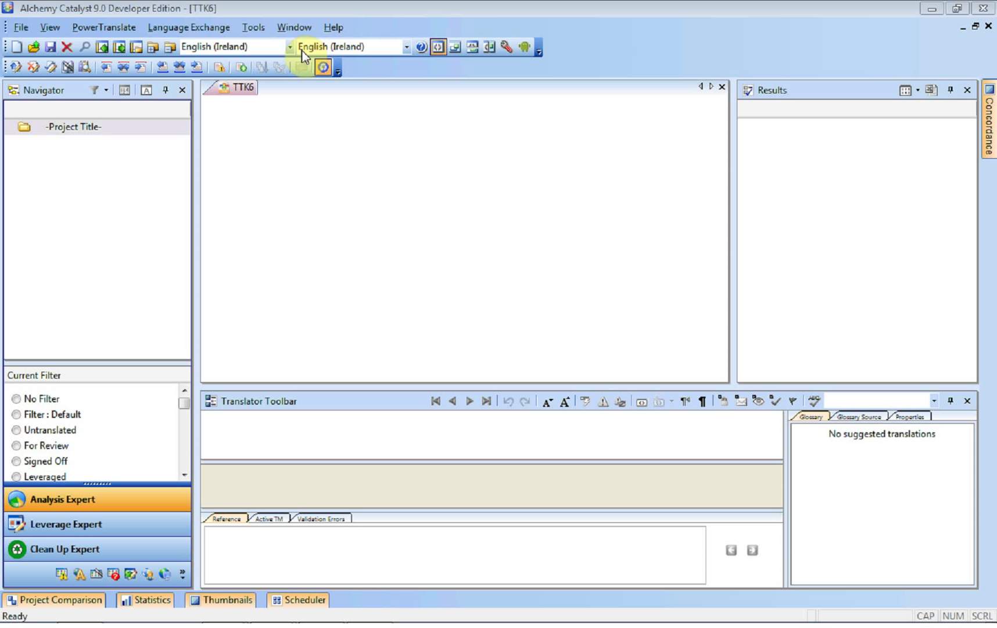
left_click(288, 46)
left_click(272, 76)
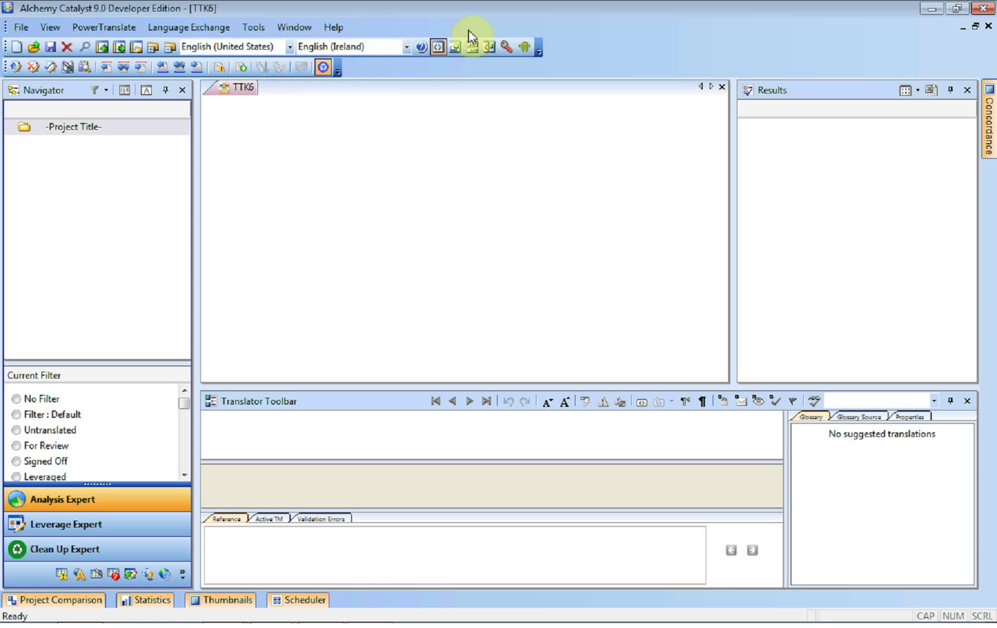
left_click(407, 47)
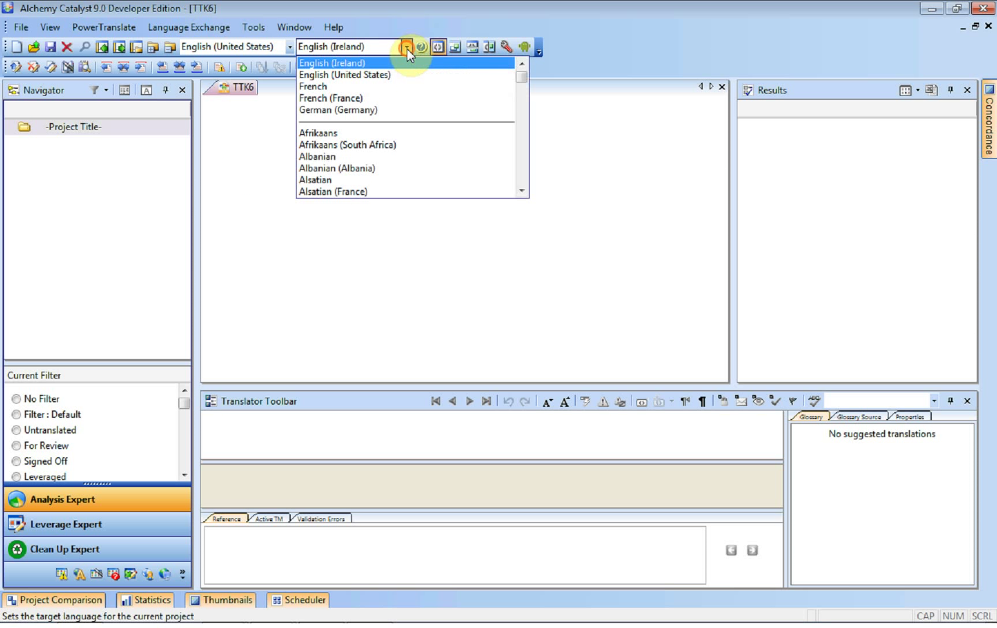
left_click(381, 87)
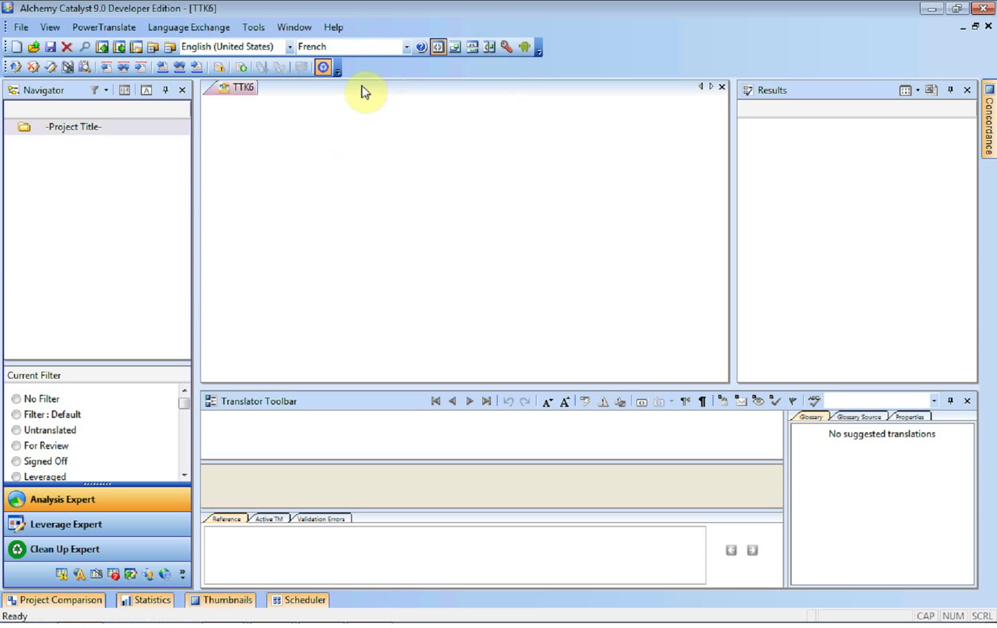
- Insert eBuddy_1.9.1.apk into the project root via Insert Files
right_click(74, 128)
left_click(116, 142)
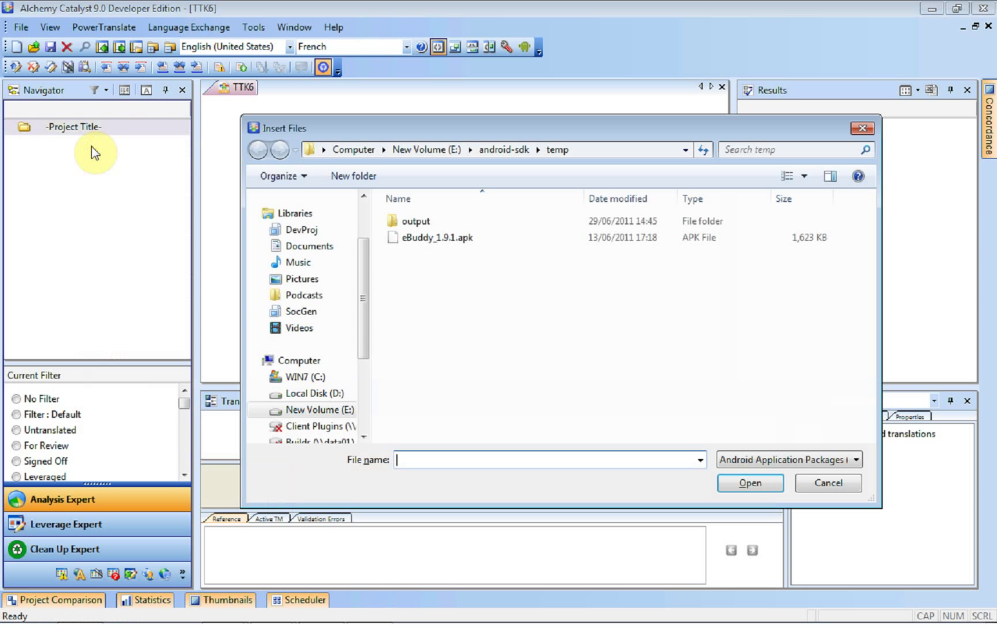
left_click(416, 239)
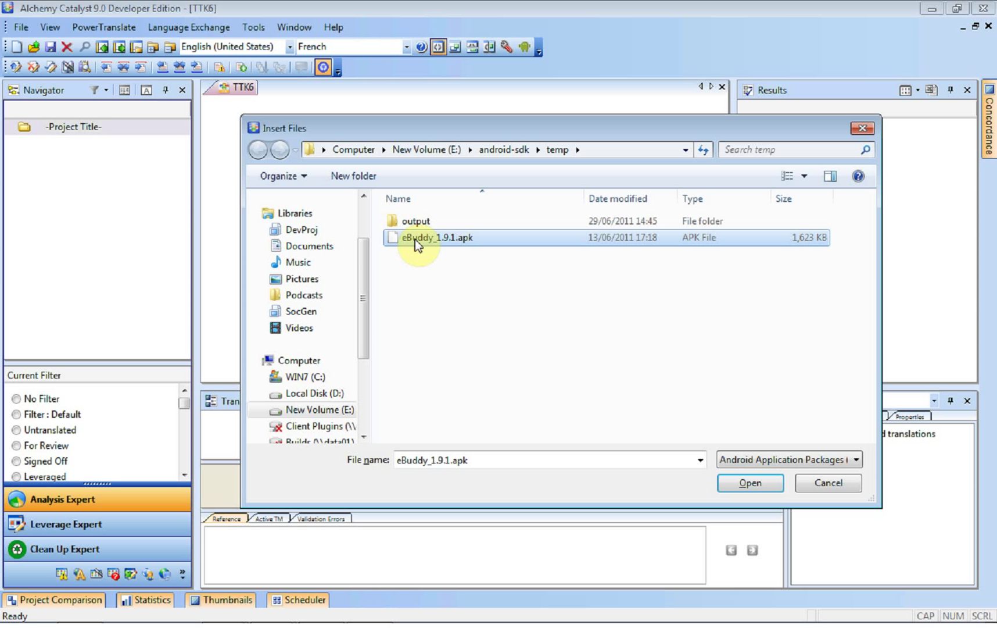
left_click(742, 487)
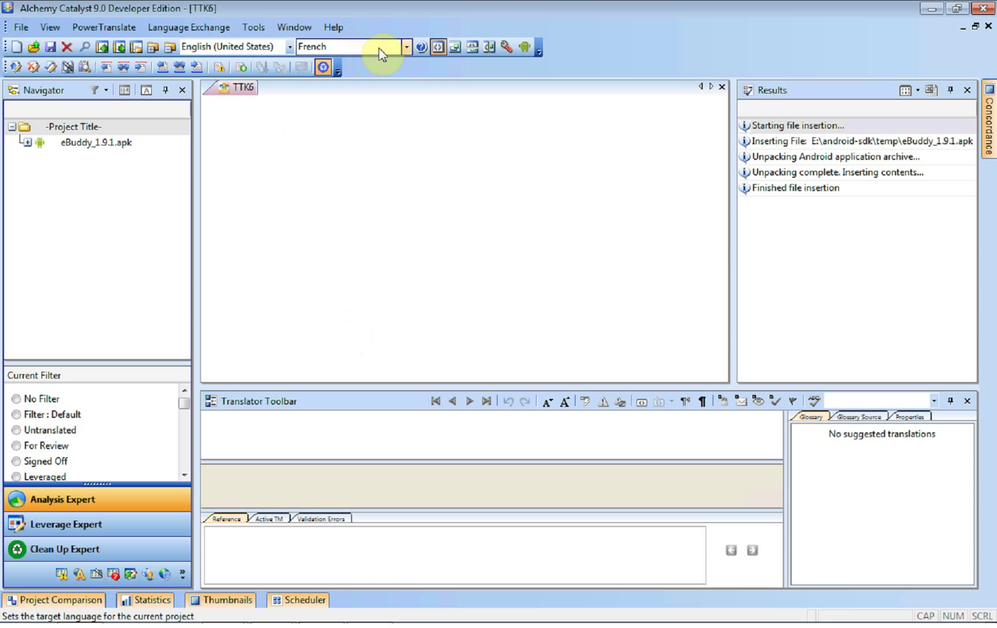
- Review the Android APK settings in User Profile and cancel without changes
left_click(508, 47)
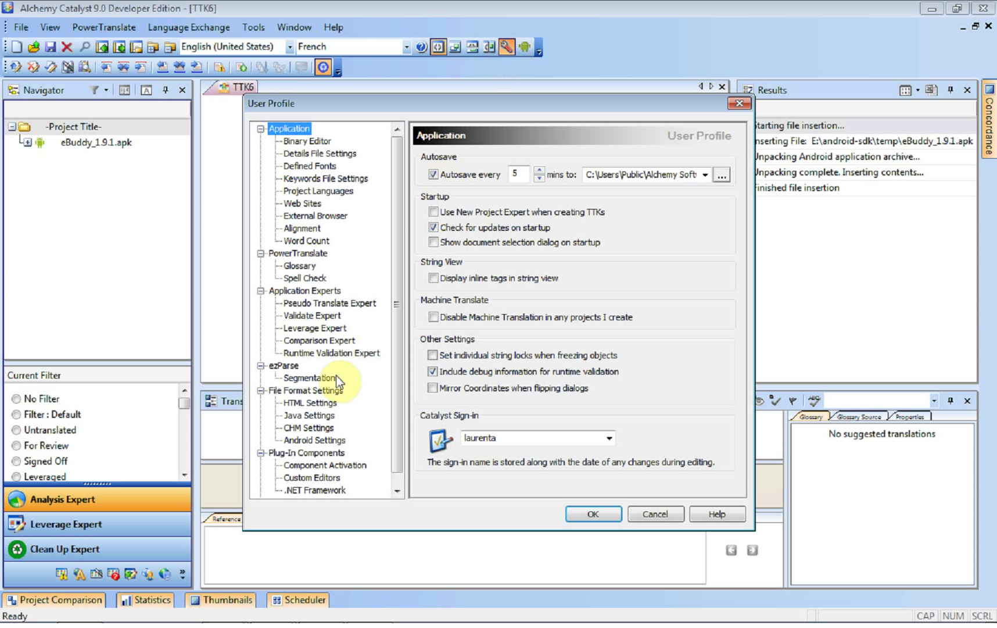
left_click(296, 440)
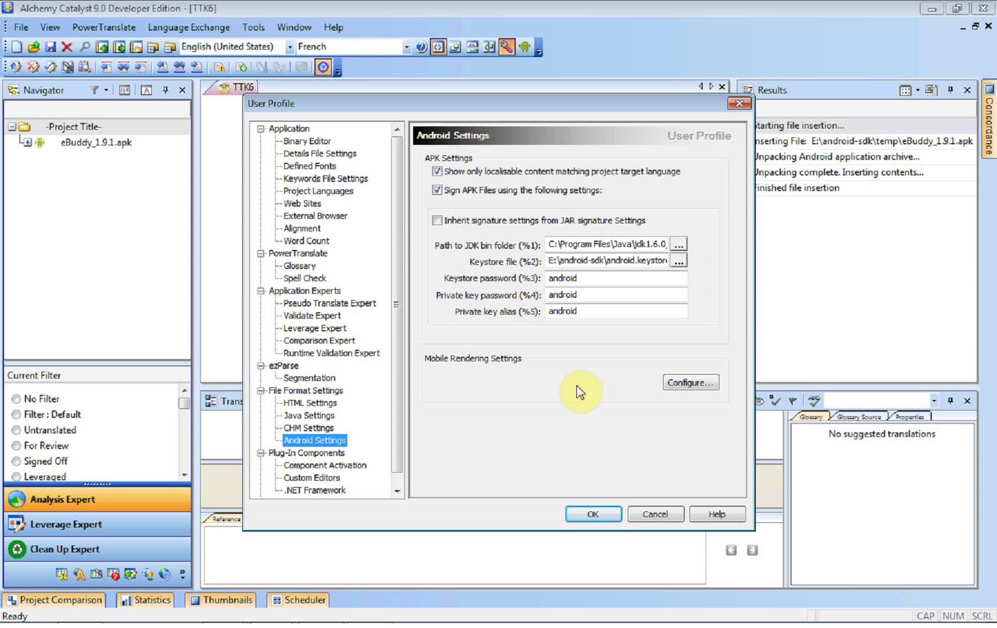
left_click(649, 515)
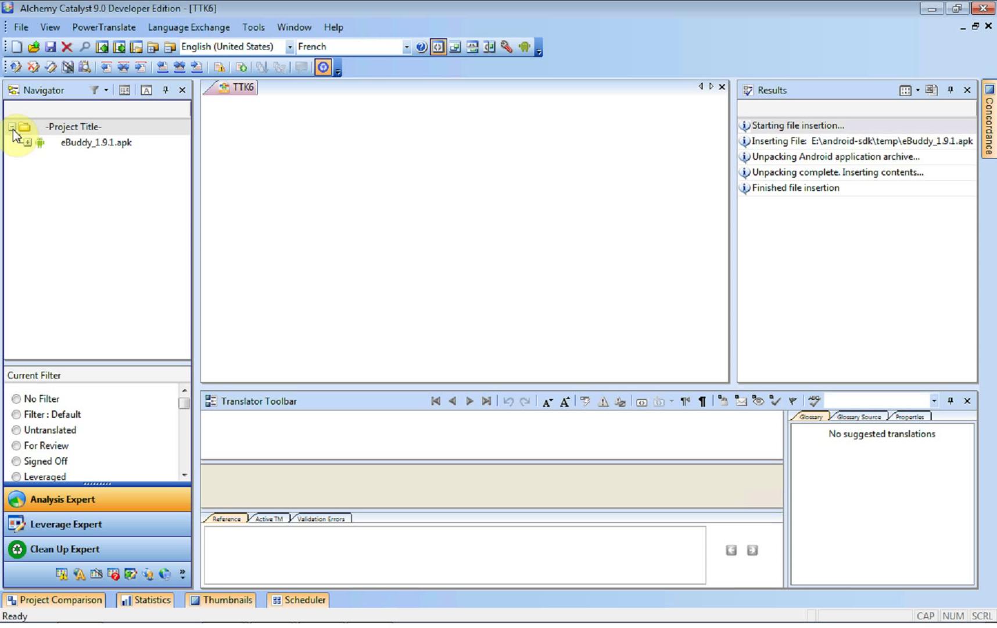
- Expand eBuddy_1.9.1.apk in the Navigator to show its layout, menu, raw and values folders
left_click(24, 140)
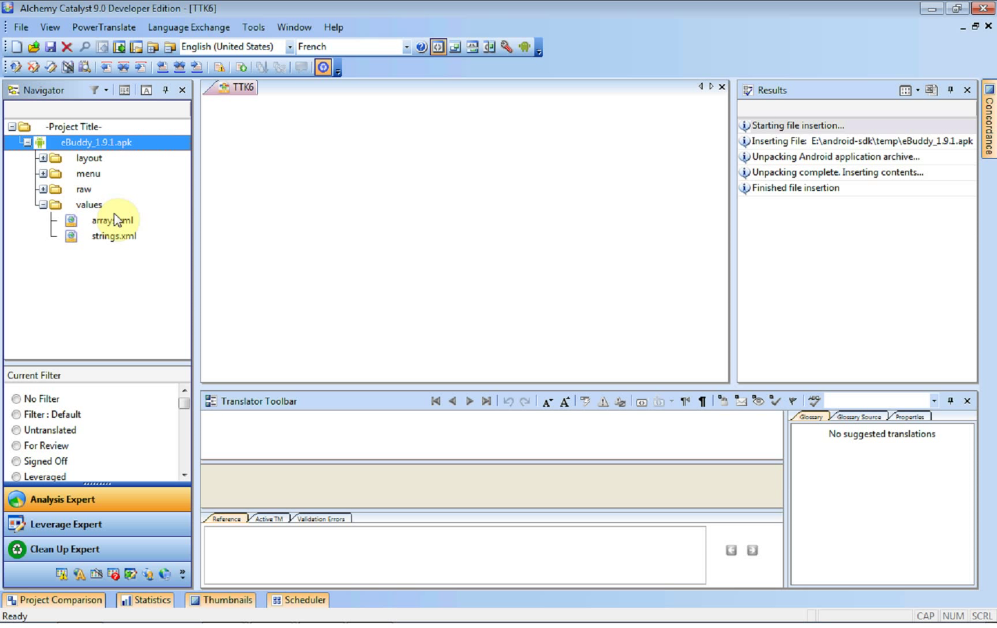
- Add French to eBuddy_1.9.1.apk through Add Language
right_click(111, 149)
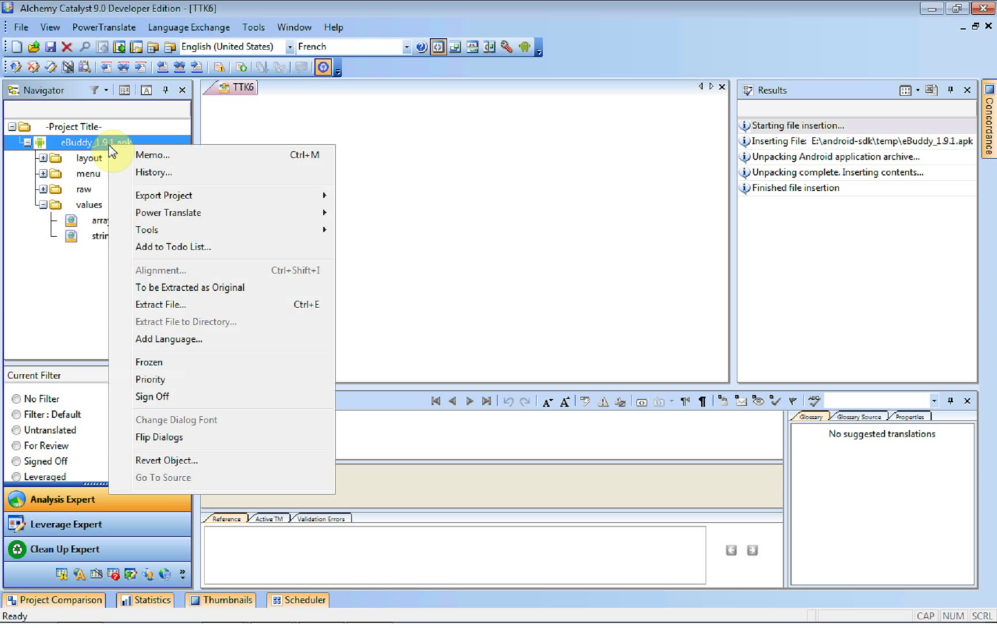
left_click(146, 343)
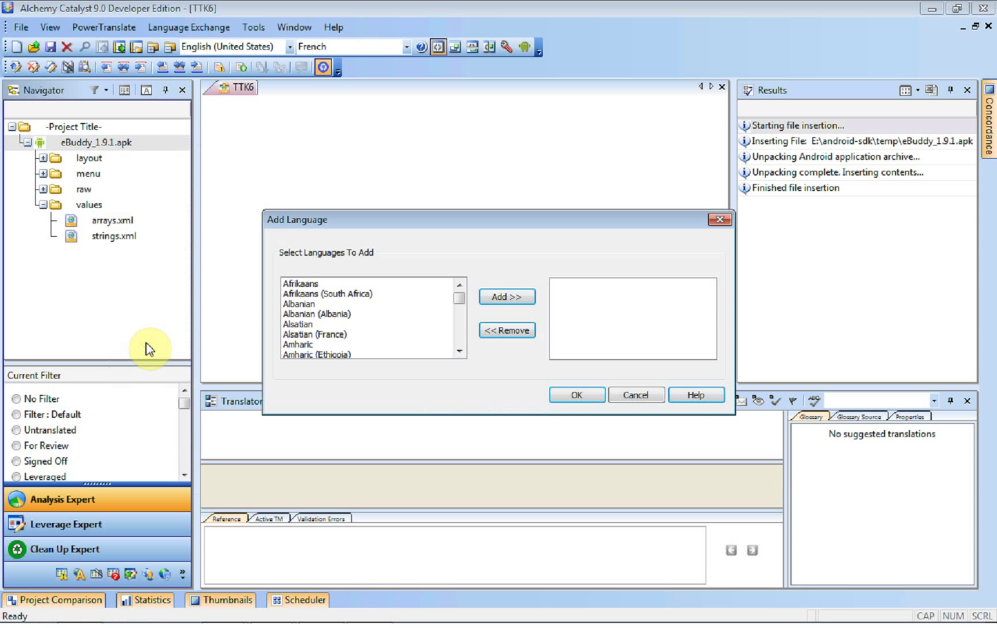
left_click(308, 324)
key("f")
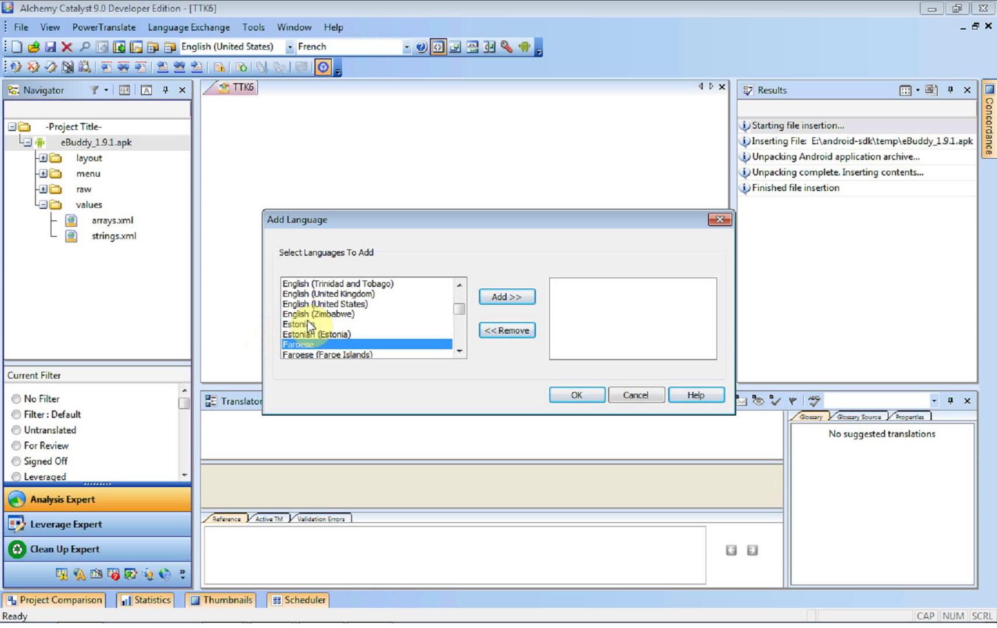
scroll(465, 327, "down", 2)
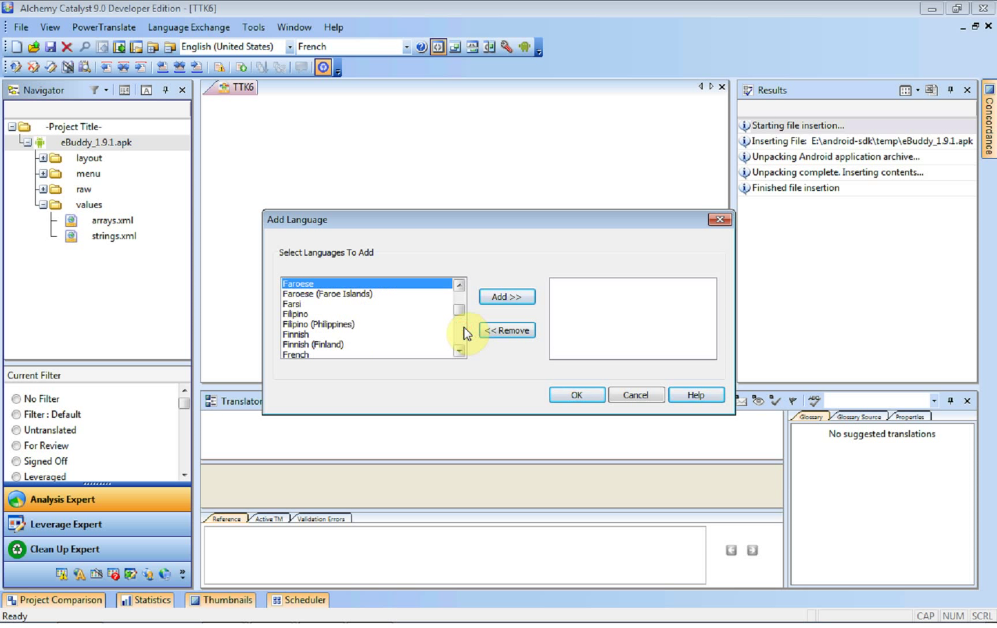
scroll(463, 328, "down", 2)
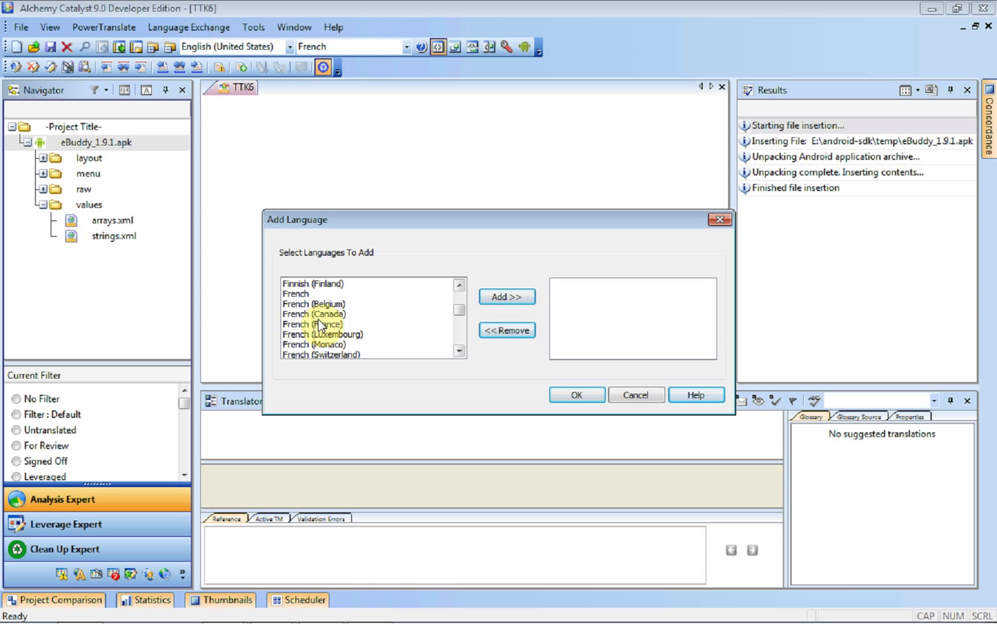
left_click(293, 292)
left_click(516, 298)
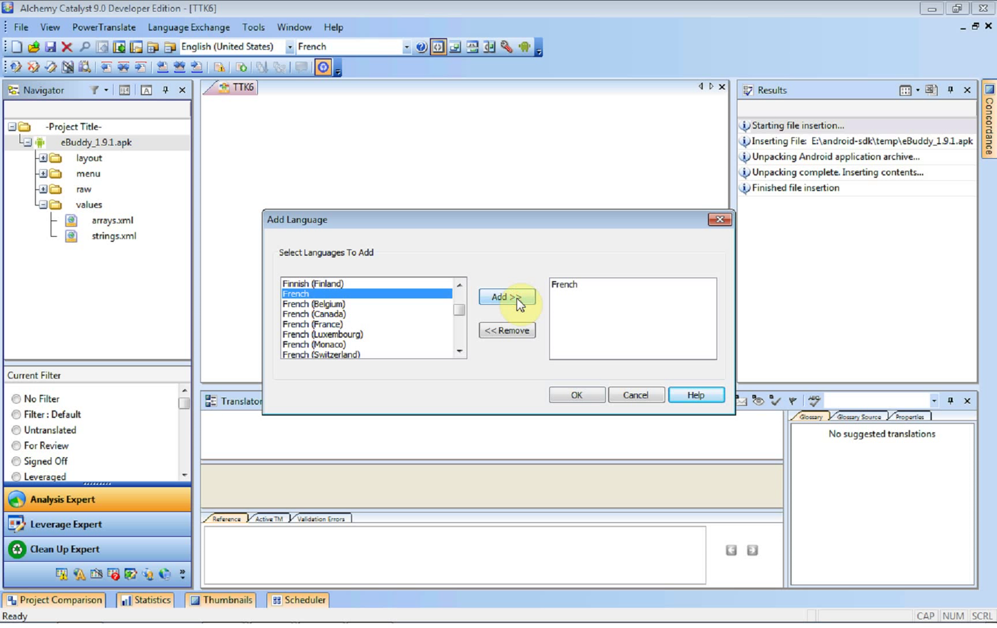
left_click(578, 393)
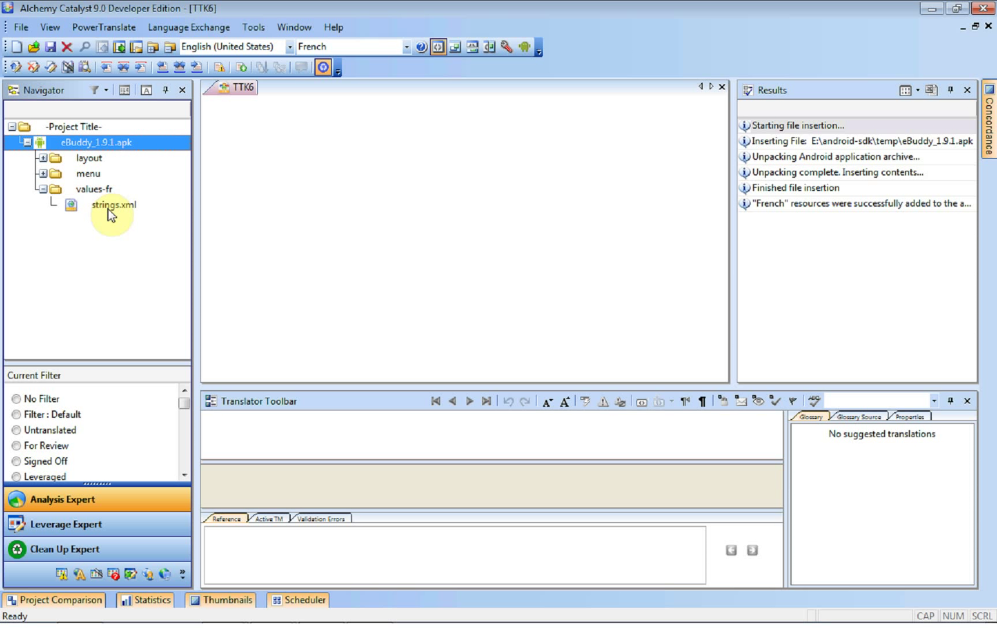
- Open values-fr/strings.xml in the editor
double_click(109, 210)
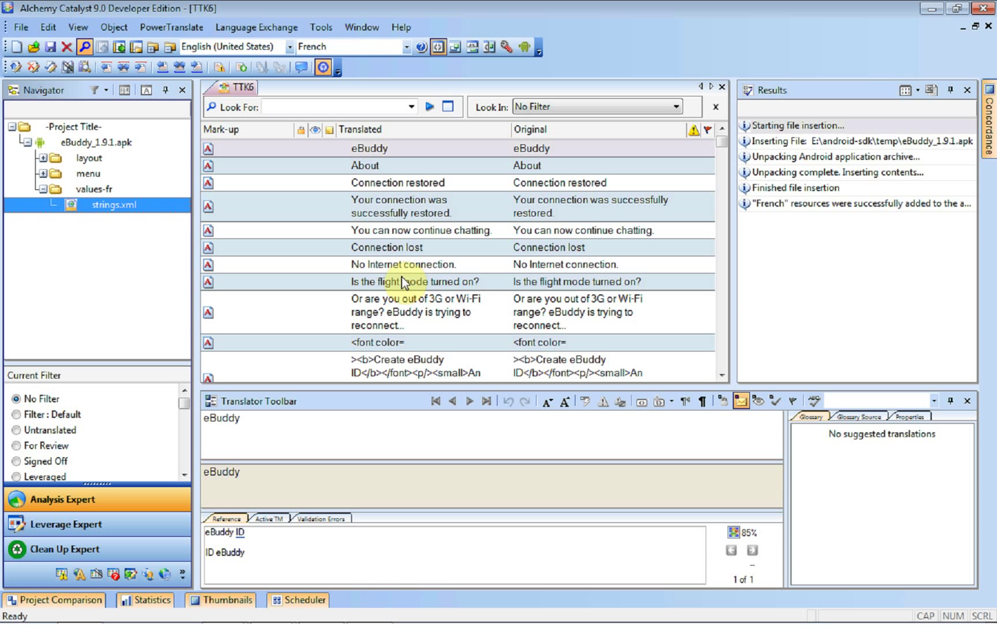
- Save the project as project.ttk, replacing the existing file
left_click(51, 47)
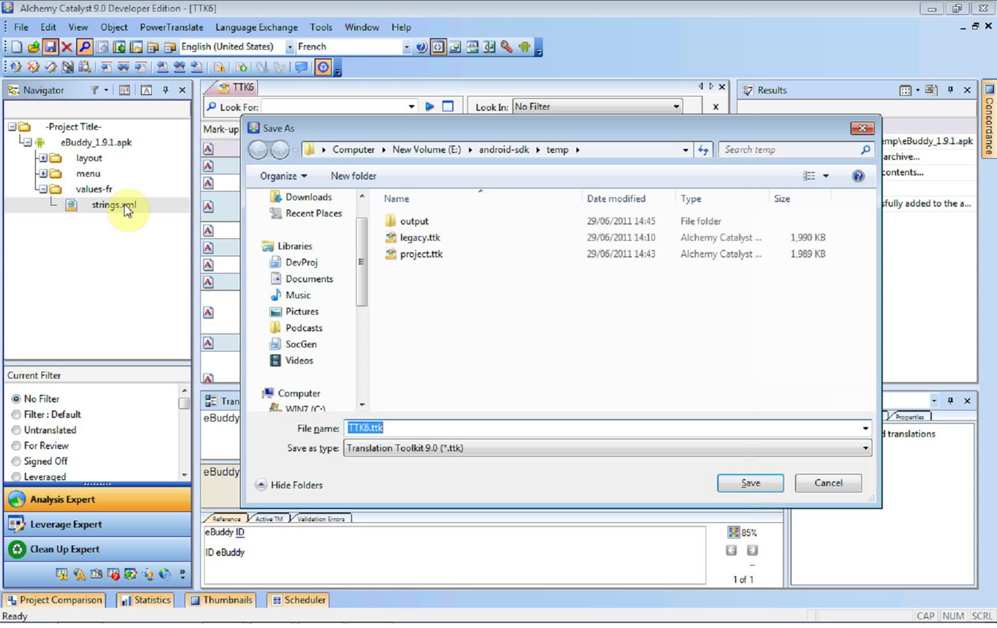
left_click(418, 255)
left_click(727, 484)
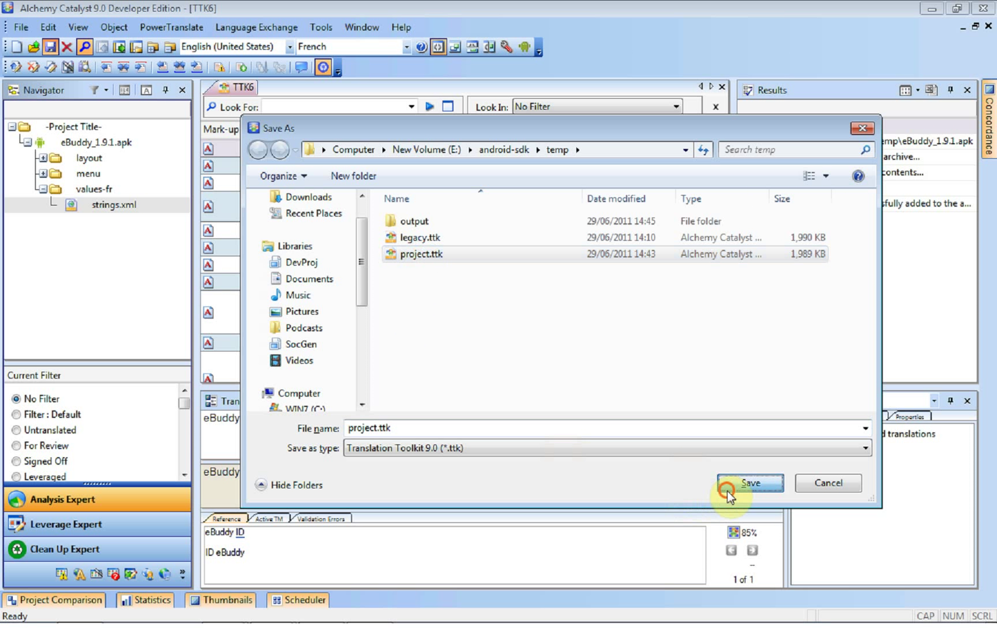
left_click(541, 325)
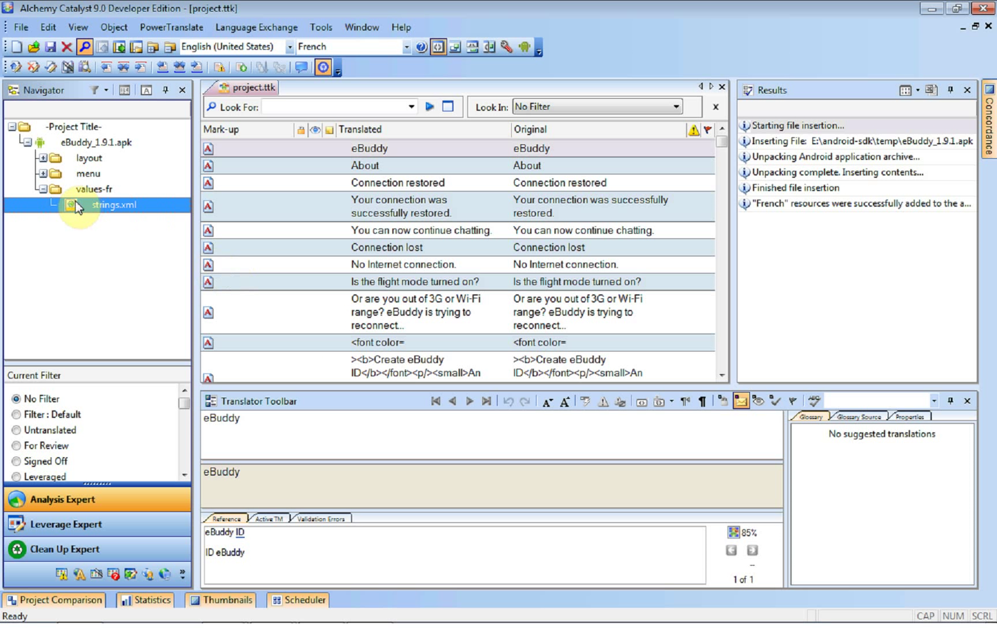
- Open about_dialog.xml from the layout folder and show it as a phone preview
left_click(41, 158)
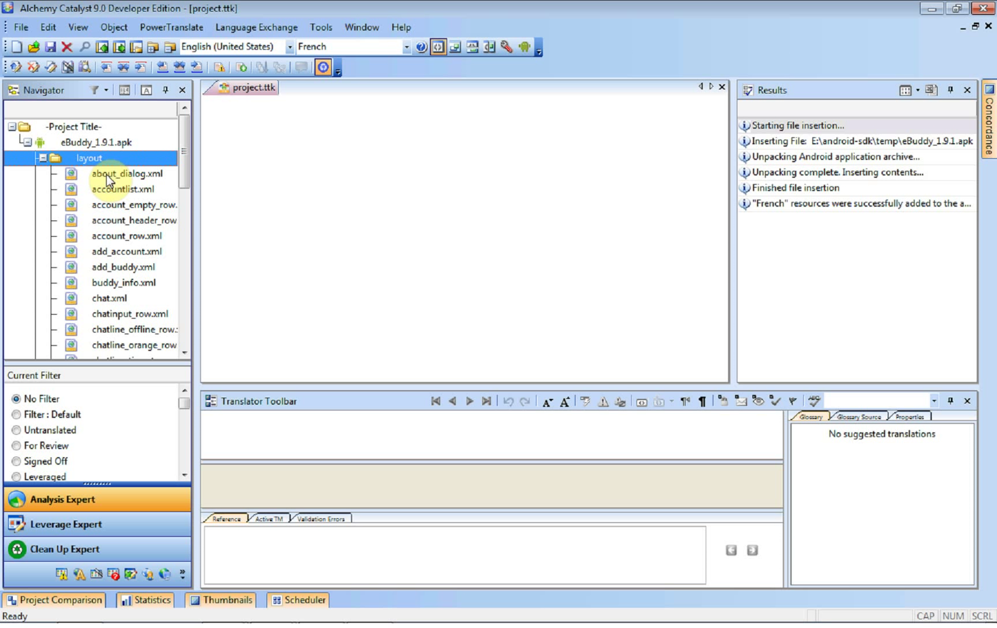
left_click(108, 174)
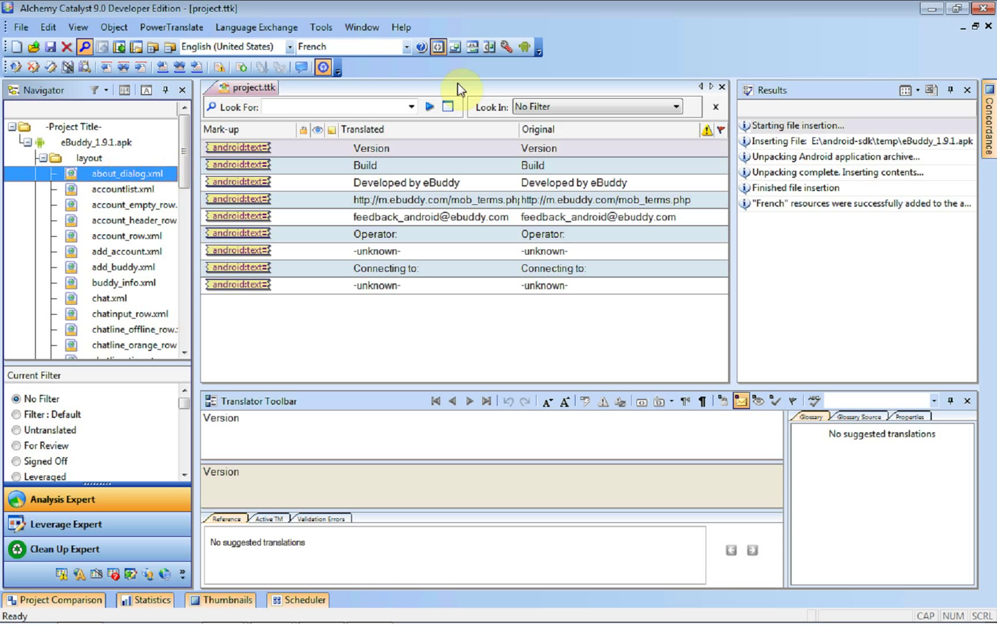
left_click(371, 149)
left_click(456, 45)
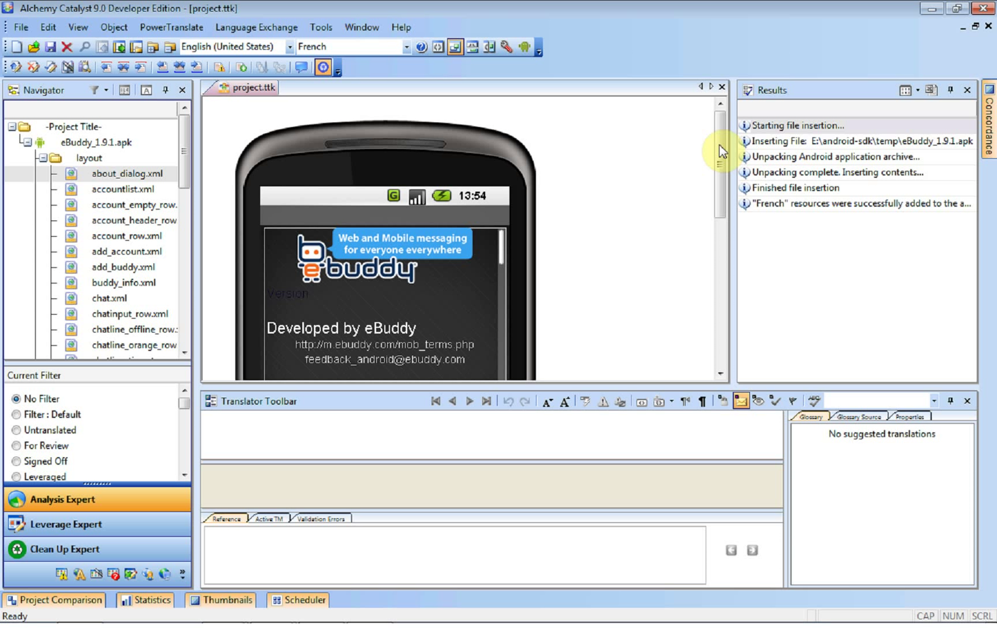
left_click_drag(719, 145, 731, 105)
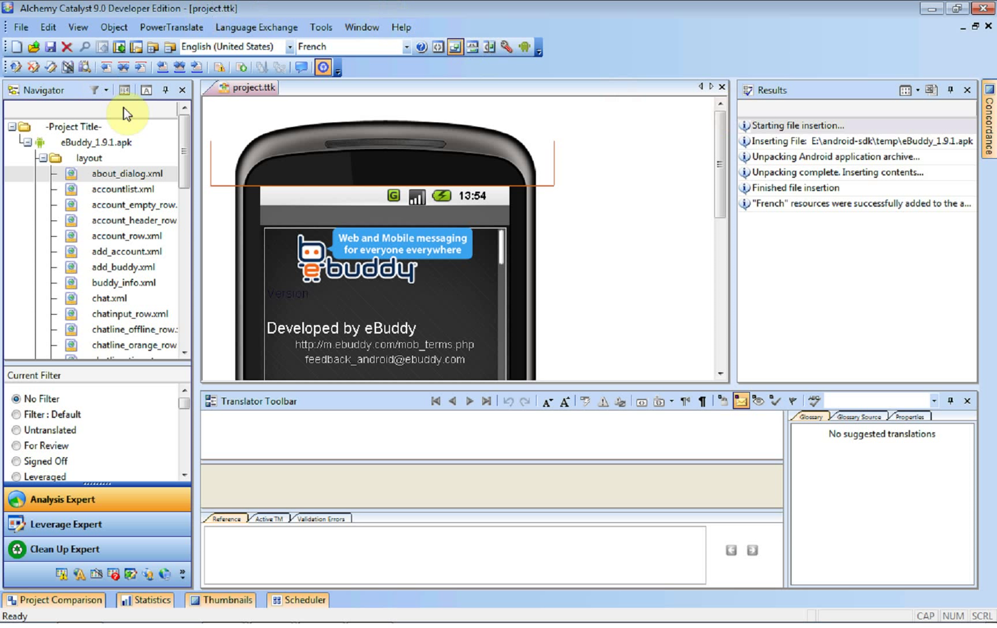
left_click_drag(181, 149, 196, 253)
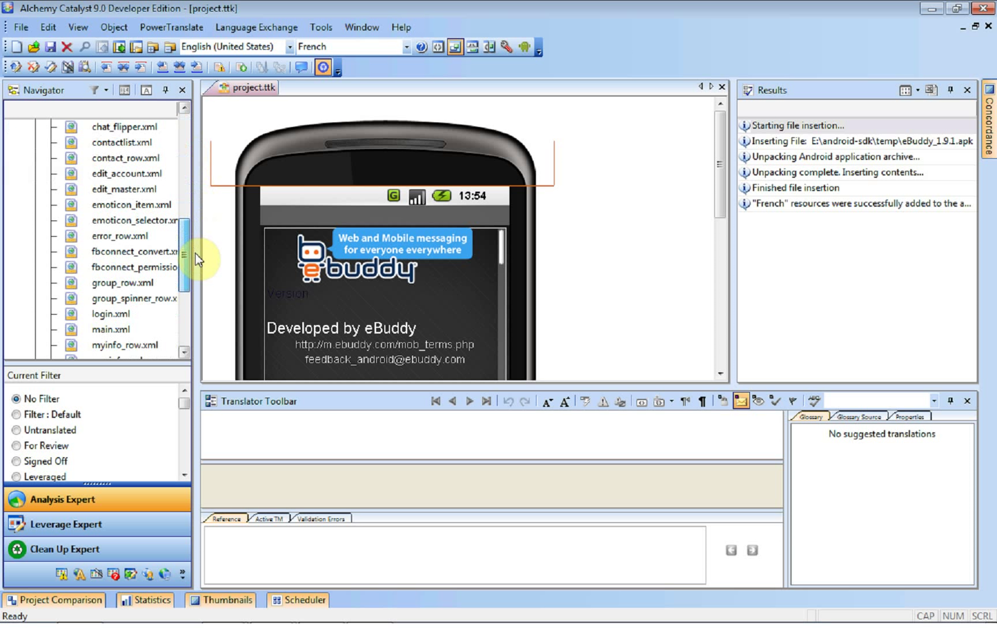
- Preview the login.xml screen layout and scroll through it
left_click(111, 313)
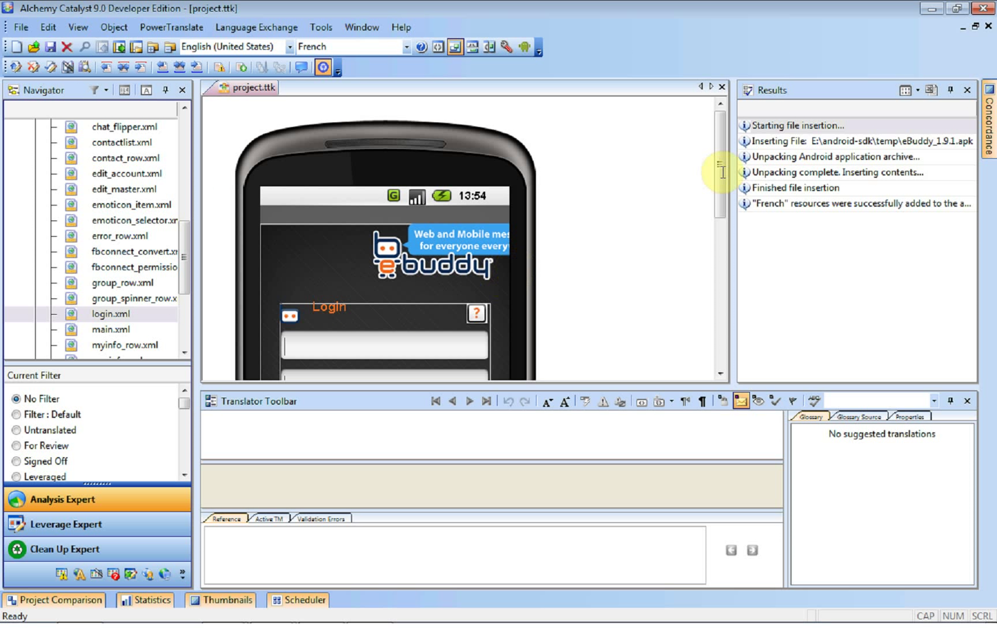
left_click_drag(721, 165, 725, 212)
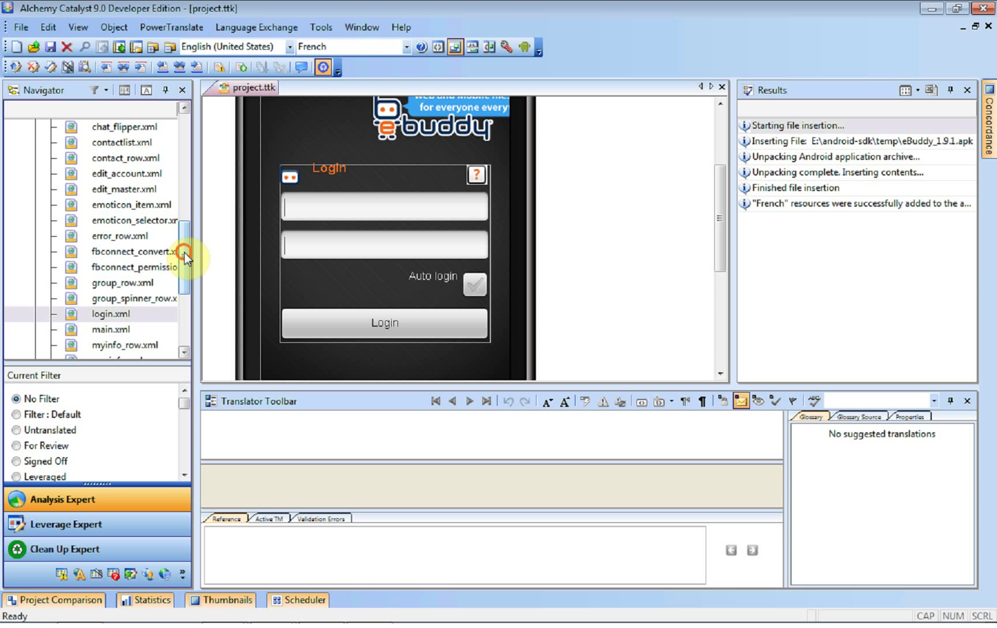
left_click_drag(183, 252, 189, 128)
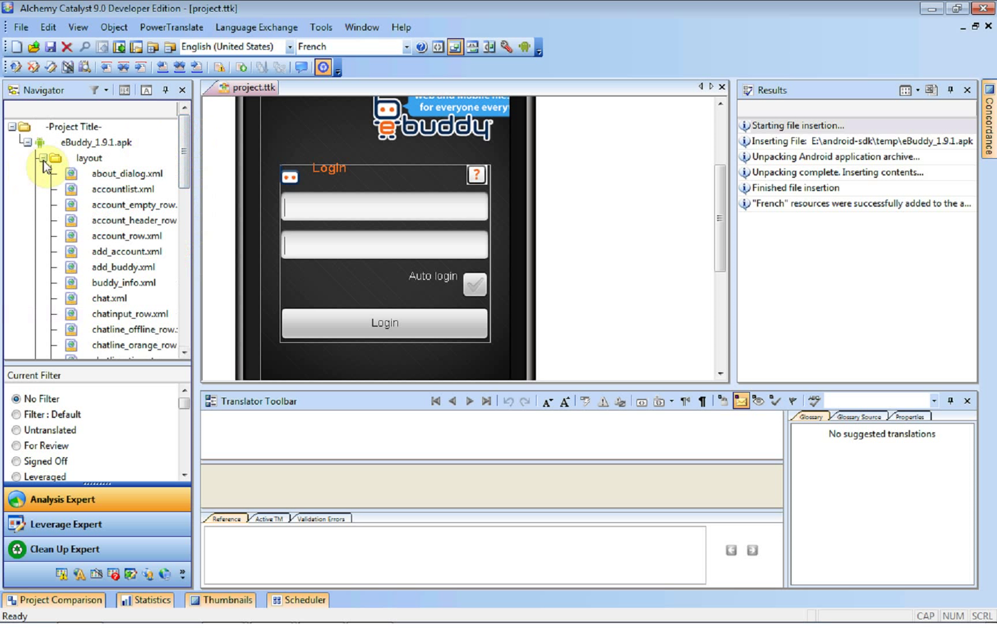
- Leverage translations from legacy.ttk into the French strings.xml in grid view
left_click(43, 158)
left_click(109, 203)
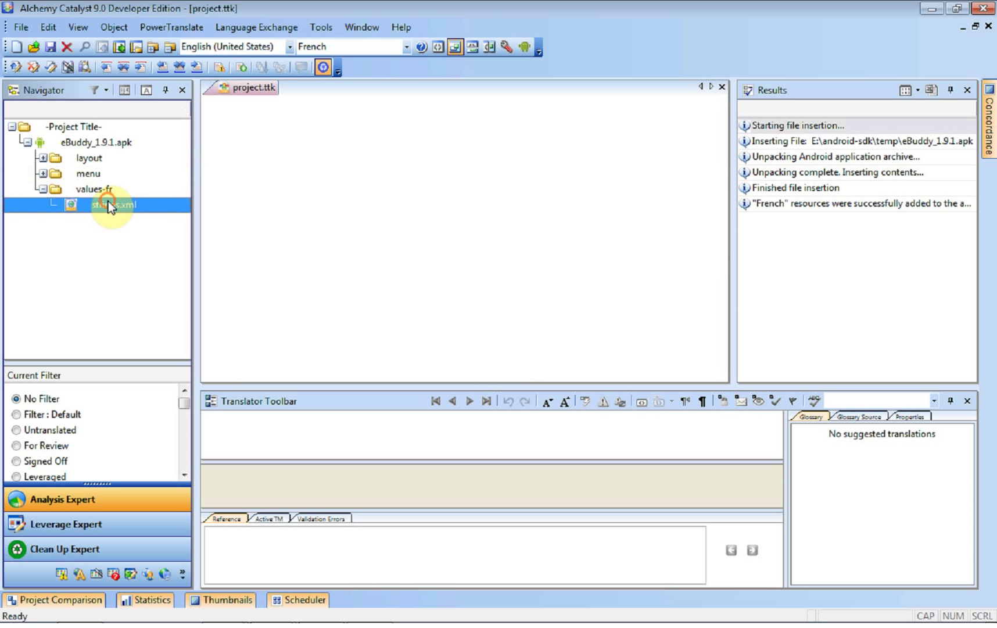
left_click(439, 48)
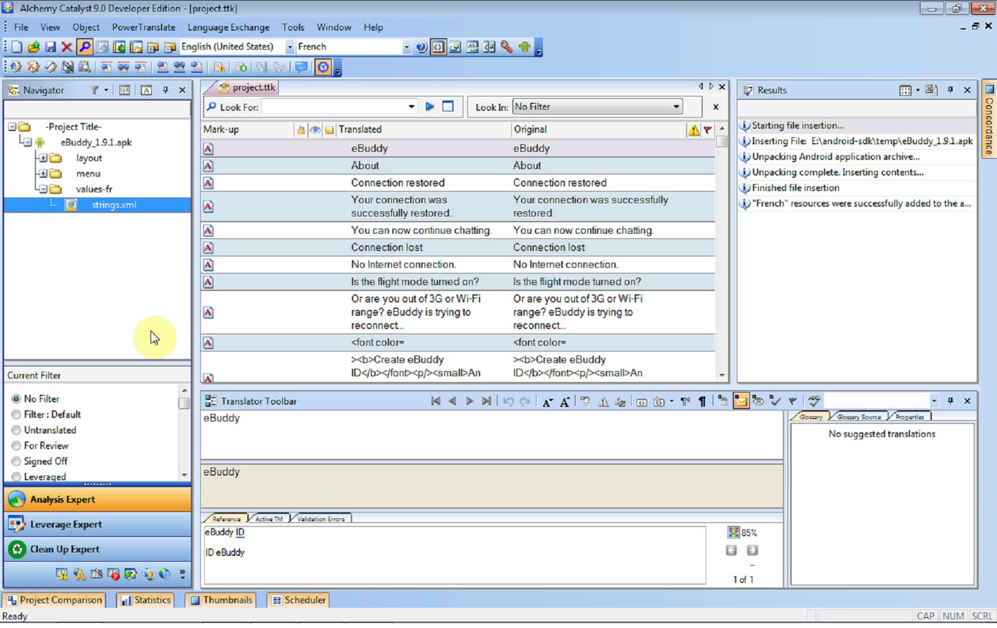
left_click(117, 523)
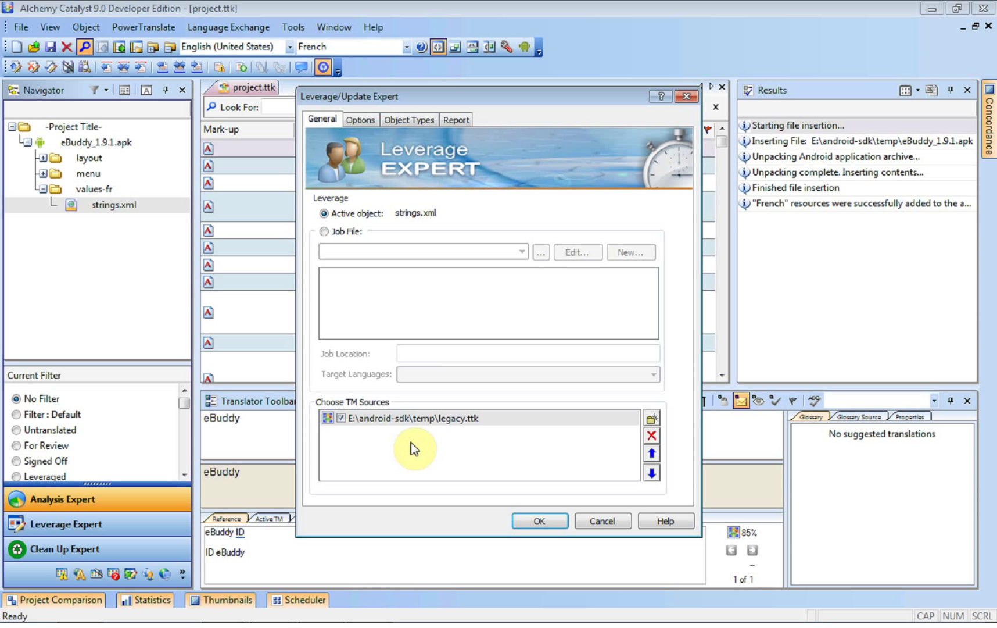
left_click(548, 526)
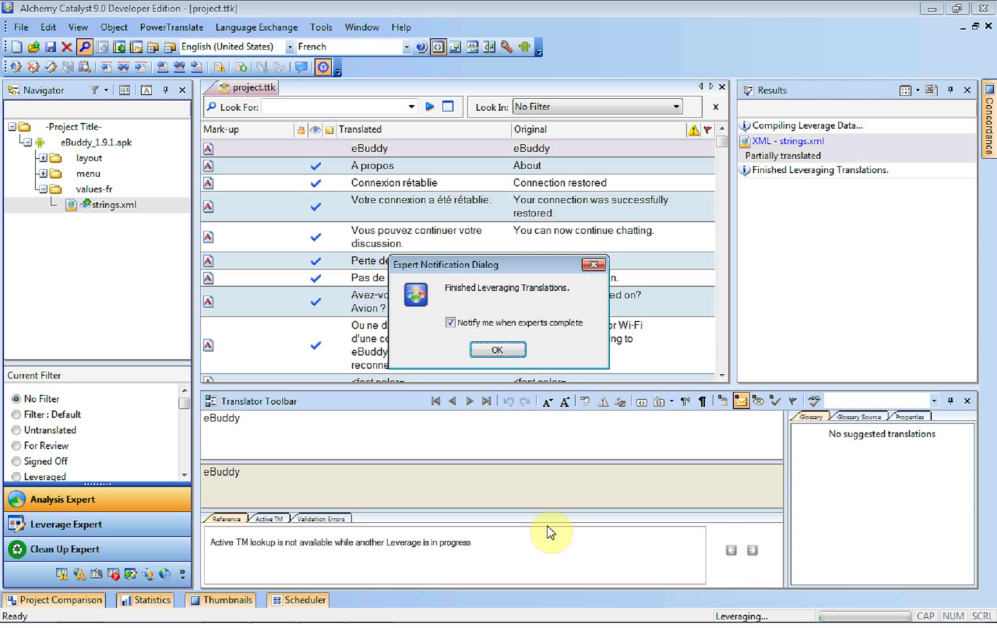
left_click(501, 350)
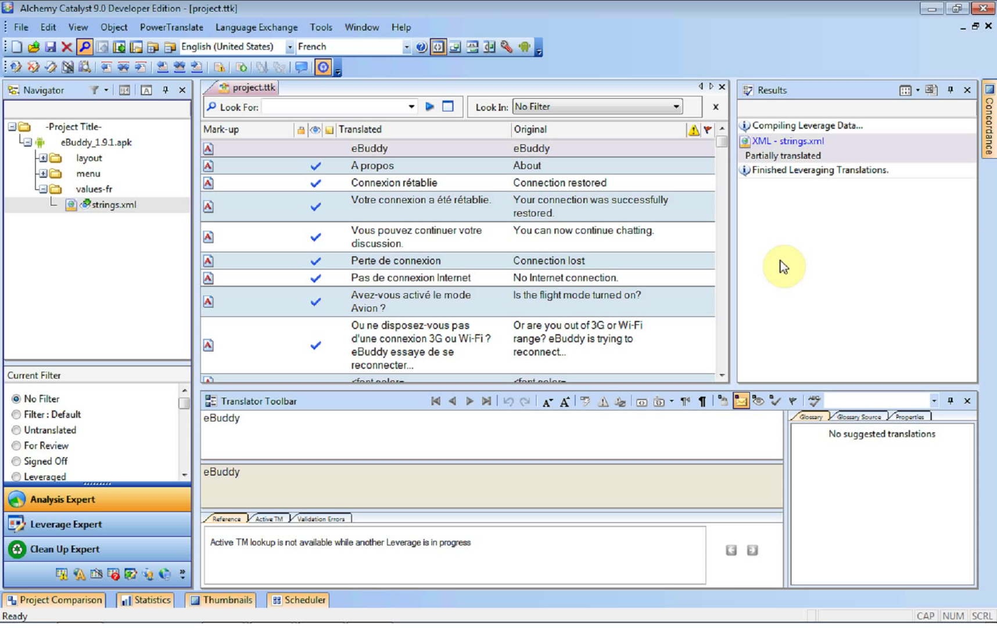
- Extract the translated eBuddy_1.9.1.apk from the project, browsing to the android-sdk\temp folder
left_click(115, 142)
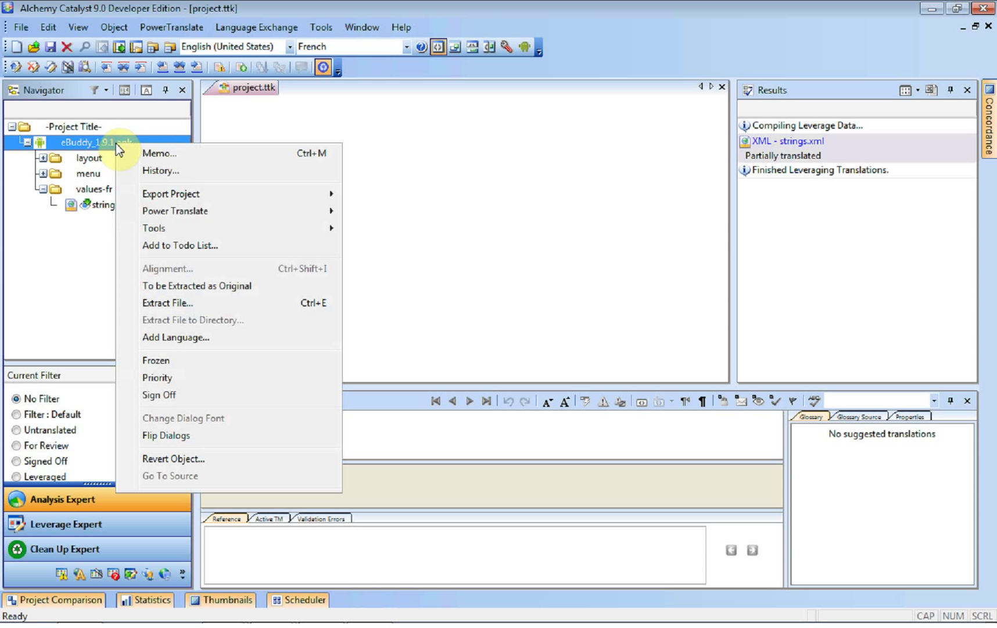
left_click(195, 305)
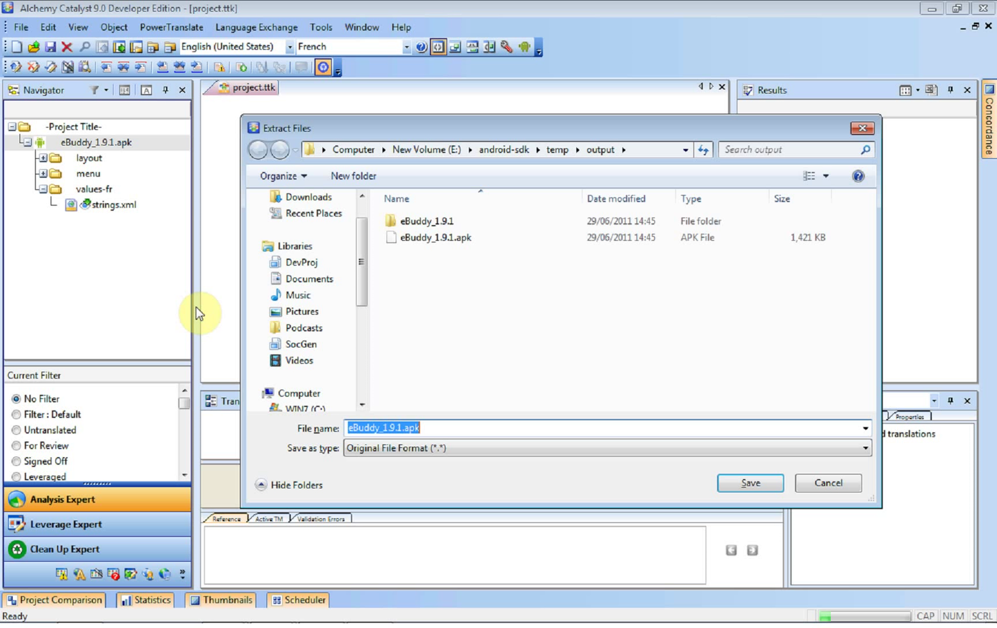
left_click(559, 150)
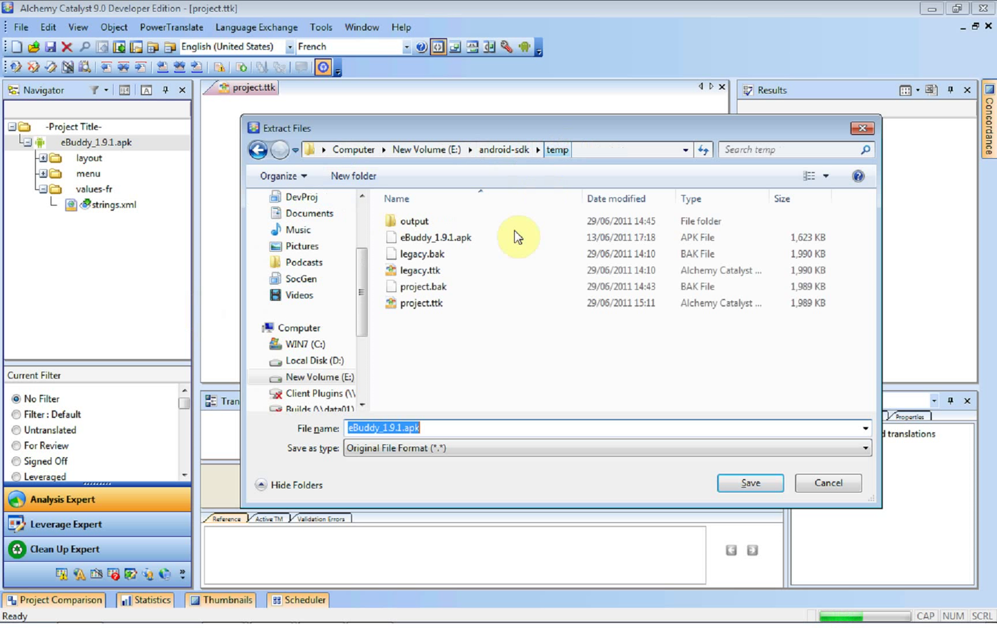
left_click(462, 350)
- Create a new folder named 'translated' inside temp and save the APK into it
right_click(463, 351)
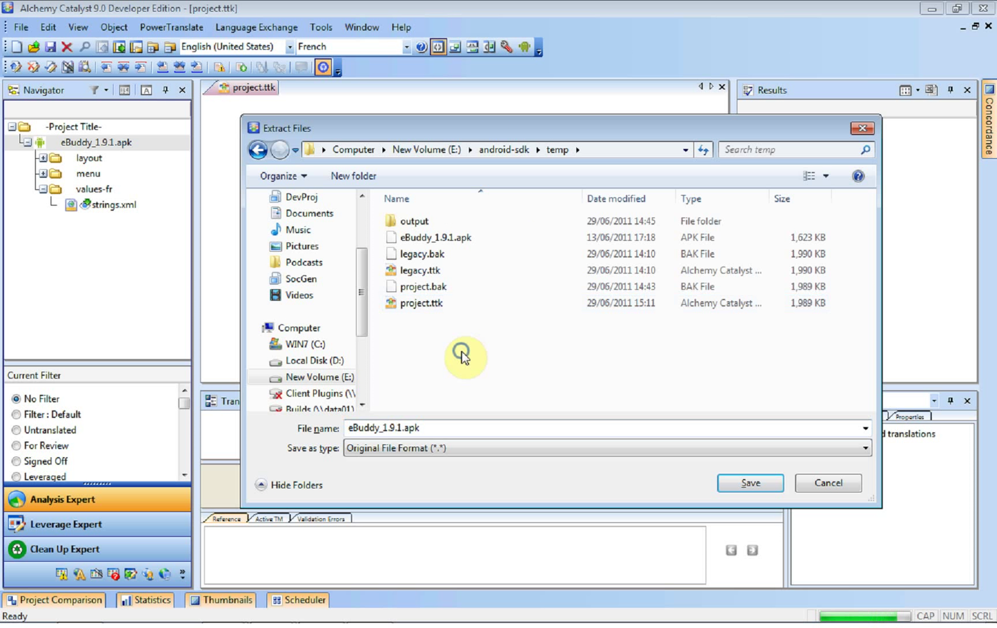
mouse_move(521, 324)
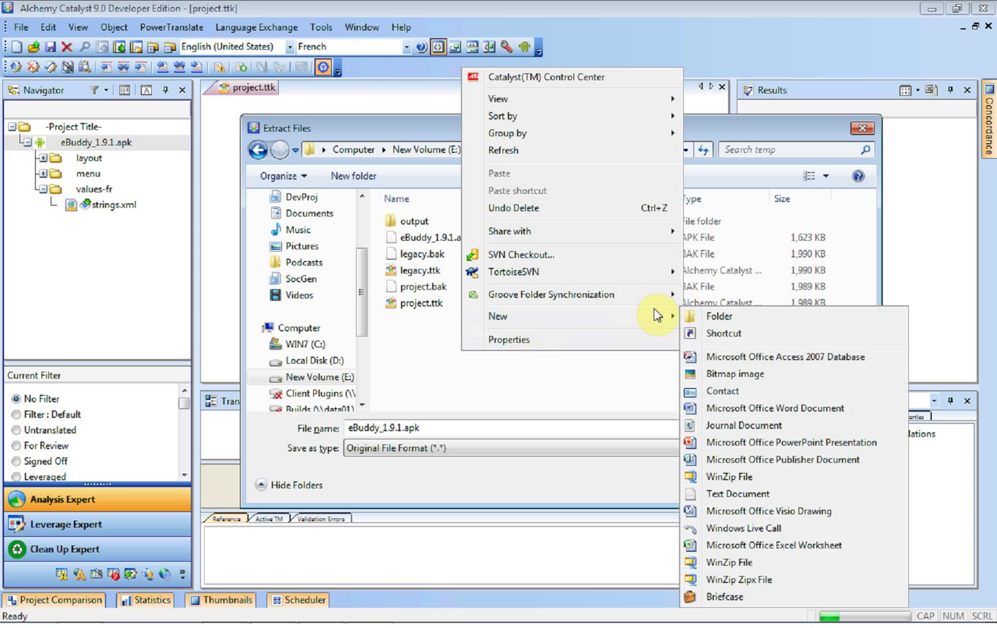
left_click(699, 318)
type("tr")
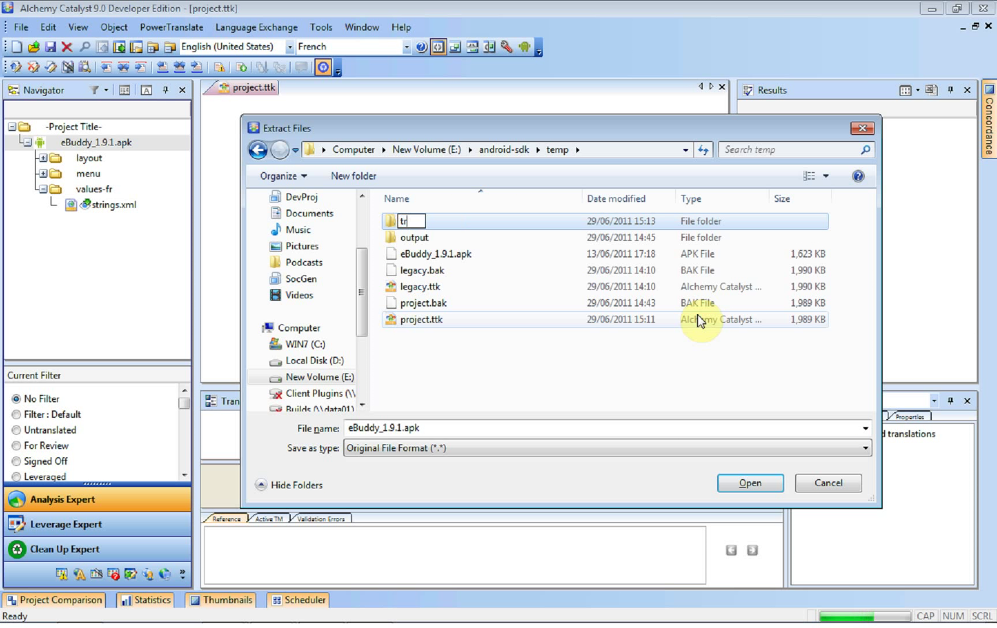
type("qnslati")
key("BackSpace")
key("BackSpace")
key("BackSpace")
key("BackSpace")
key("BackSpace")
key("BackSpace")
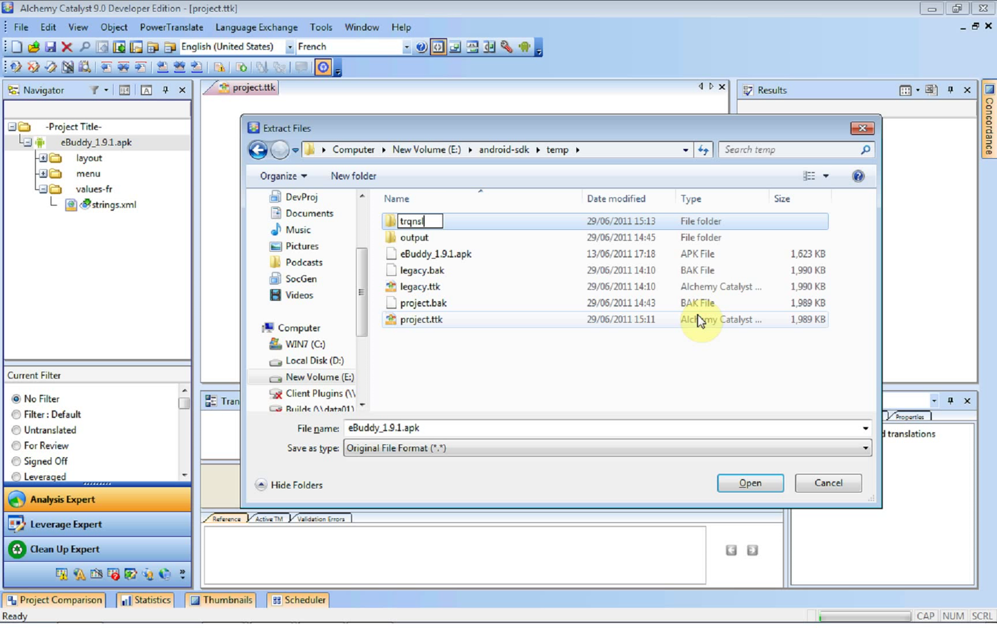
key("BackSpace")
type("ansl")
key("BackSpace")
type("lated")
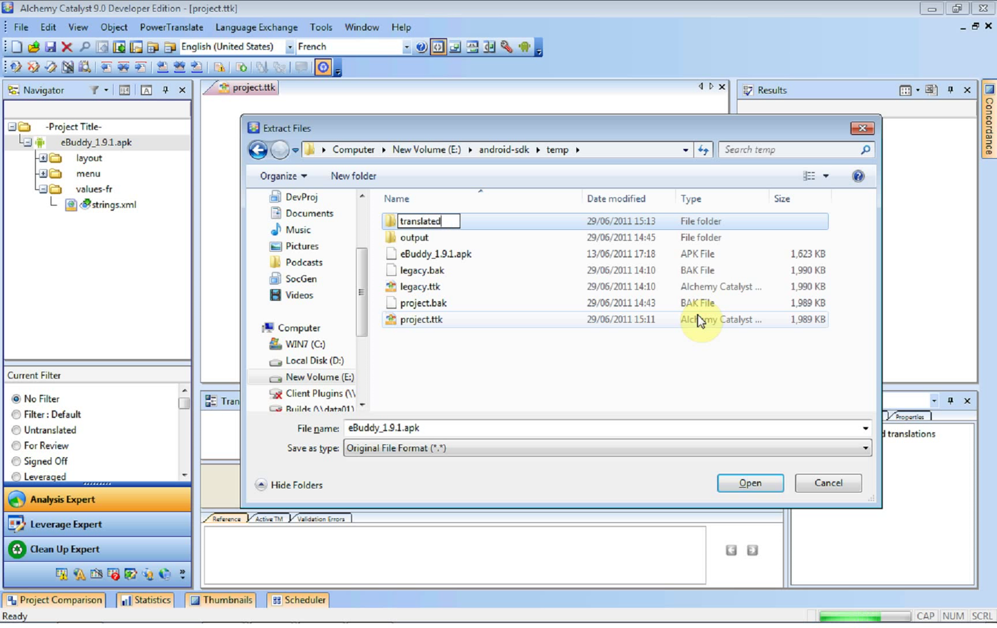
key("Return")
key("Return")
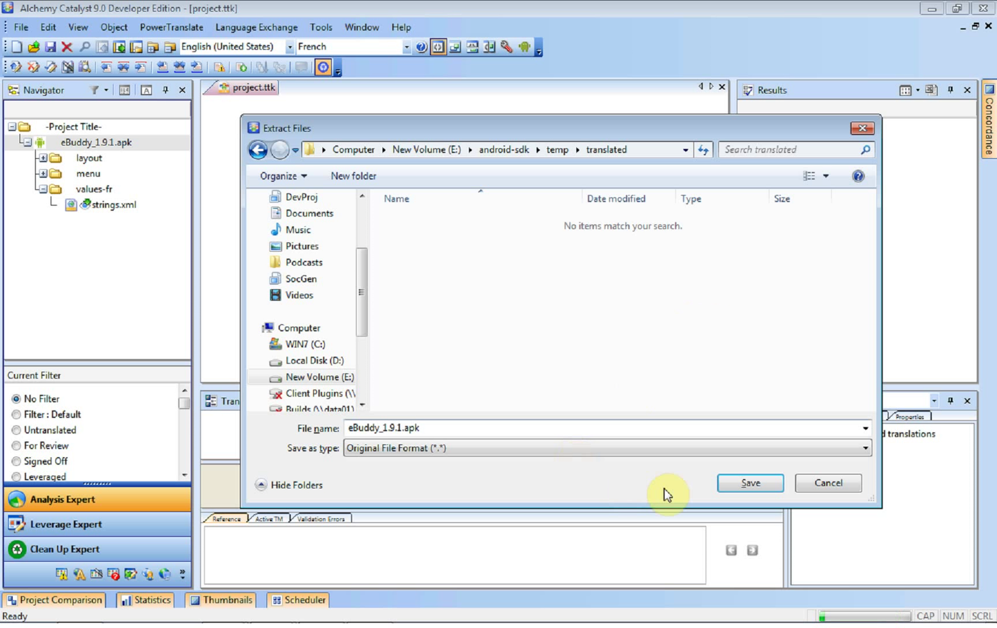
left_click(722, 481)
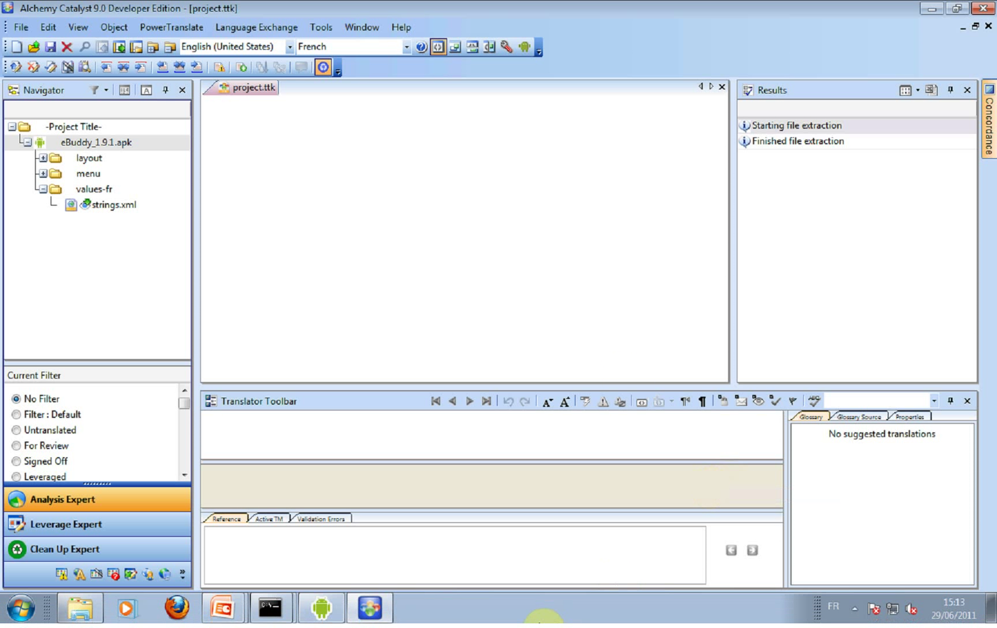
- In Explorer, open temp\translated to confirm it holds the eBuddy_1.9.1 folder and eBuddy_1.9.1.apk
left_click(87, 609)
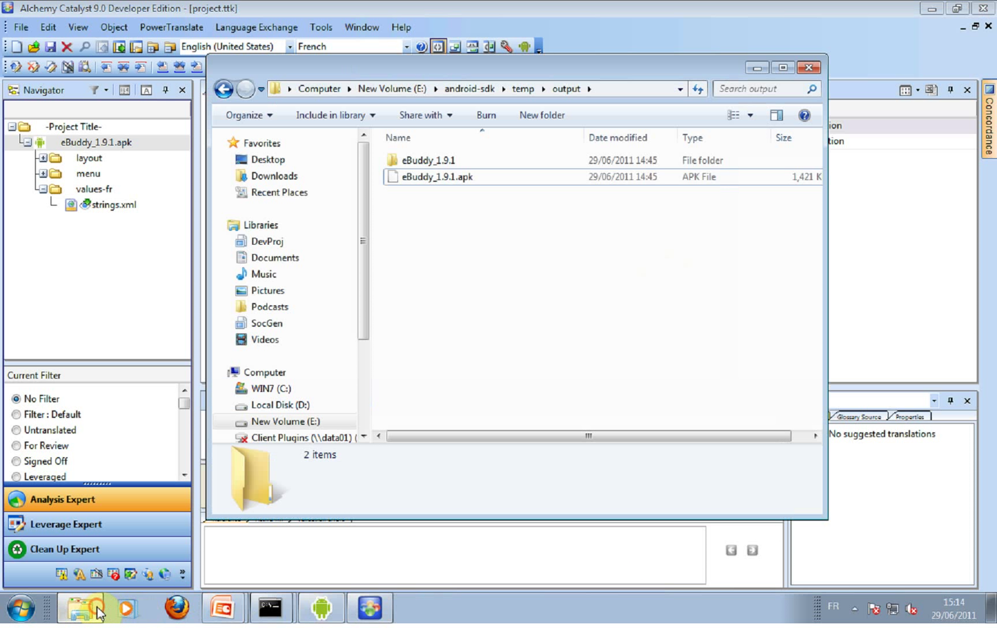
left_click(523, 89)
double_click(415, 174)
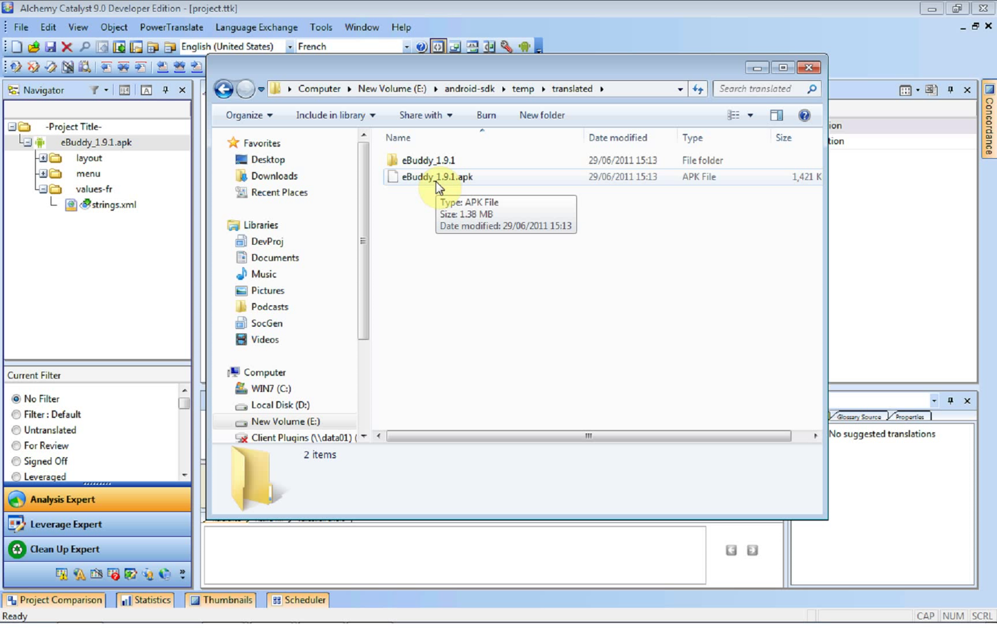
- Rerun adb -s emulator-5554 install with the path changed to temp\translated\eBuddy_1.9.1.apk
mouse_move(304, 617)
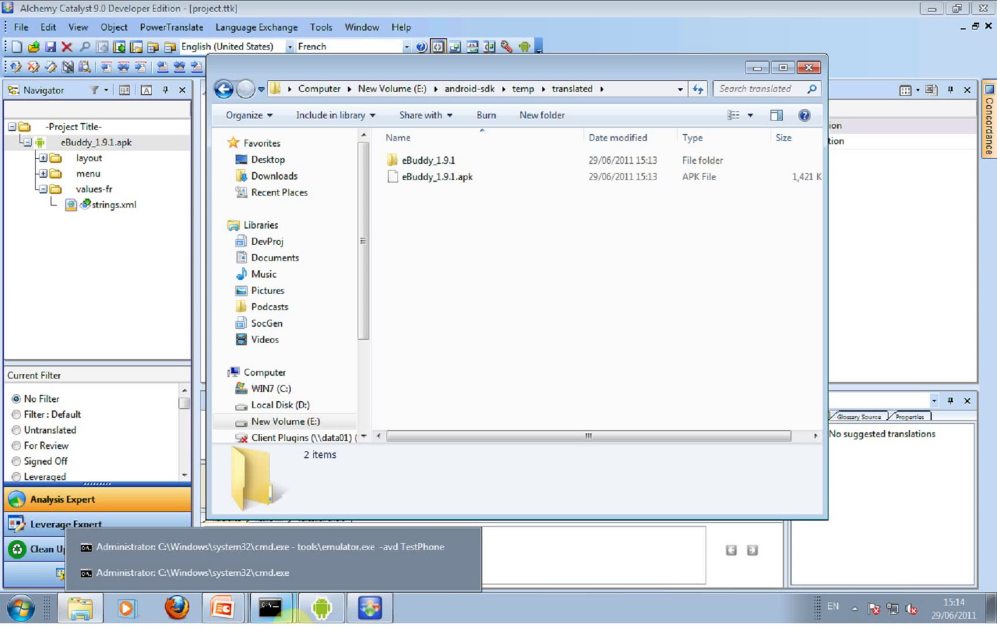
left_click(271, 607)
left_click(273, 573)
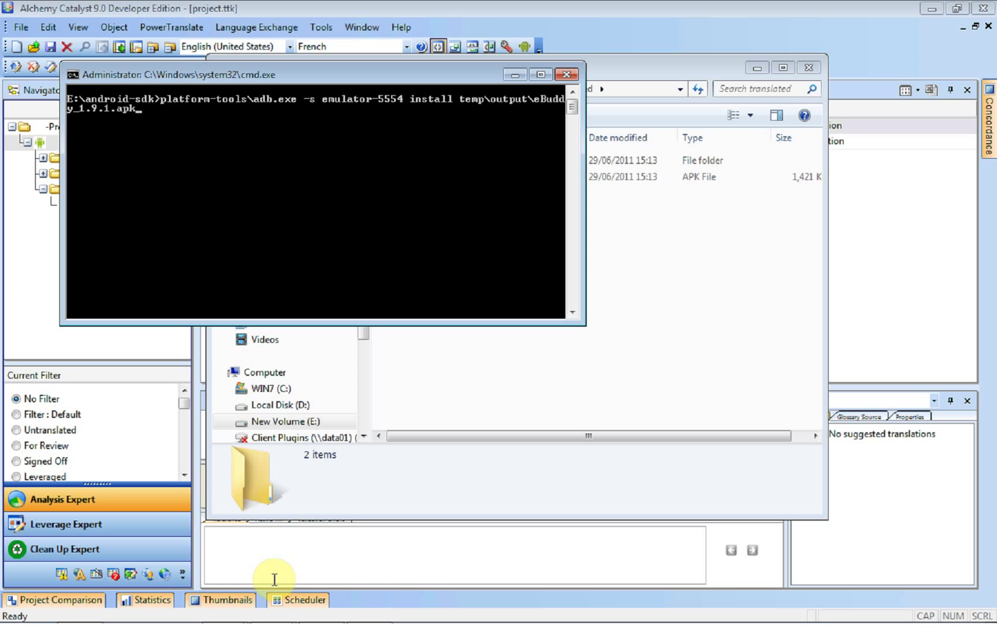
key("Left")
key("Left")
key("Left")
key("Left")
key("Left")
key("Left")
key("Left")
key("Left")
key("Left")
key("Left")
key("Left")
key("Left")
key("Left")
key("Left")
key("Left")
key("Left")
key("Left")
key("Left")
key("Left")
key("Left")
key("Right")
key("Right")
key("Right")
key("Right")
key("Right")
key("Right")
key("Right")
type("translat")
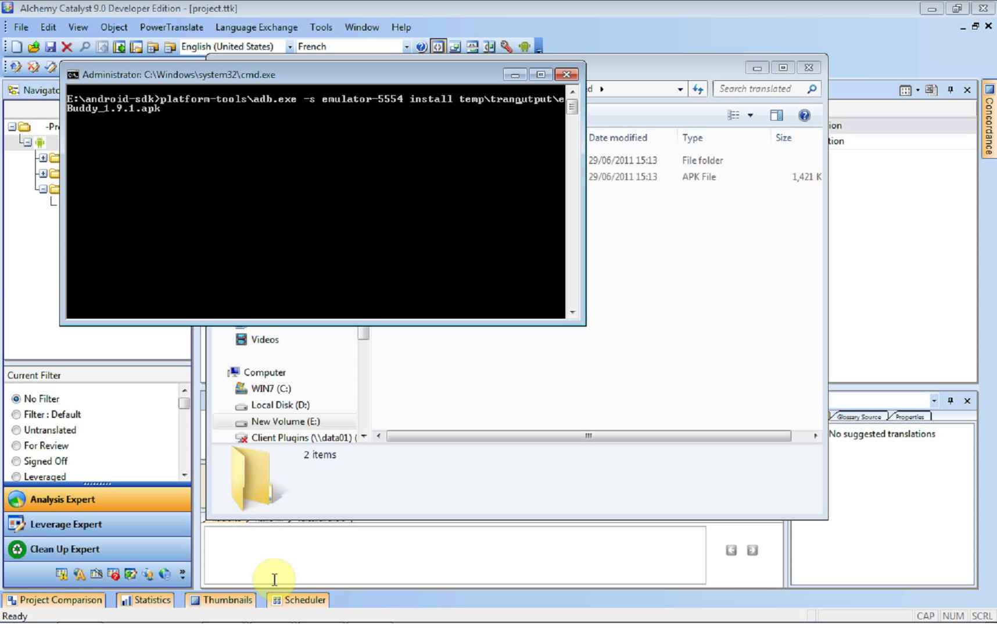
type("ed")
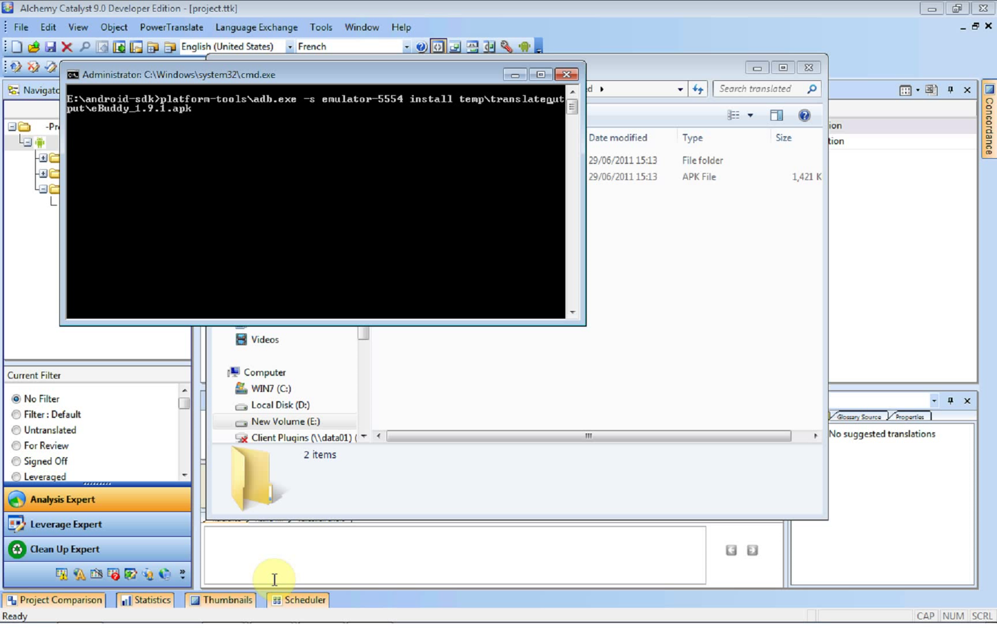
key("Delete")
key("Delete")
key("Delete")
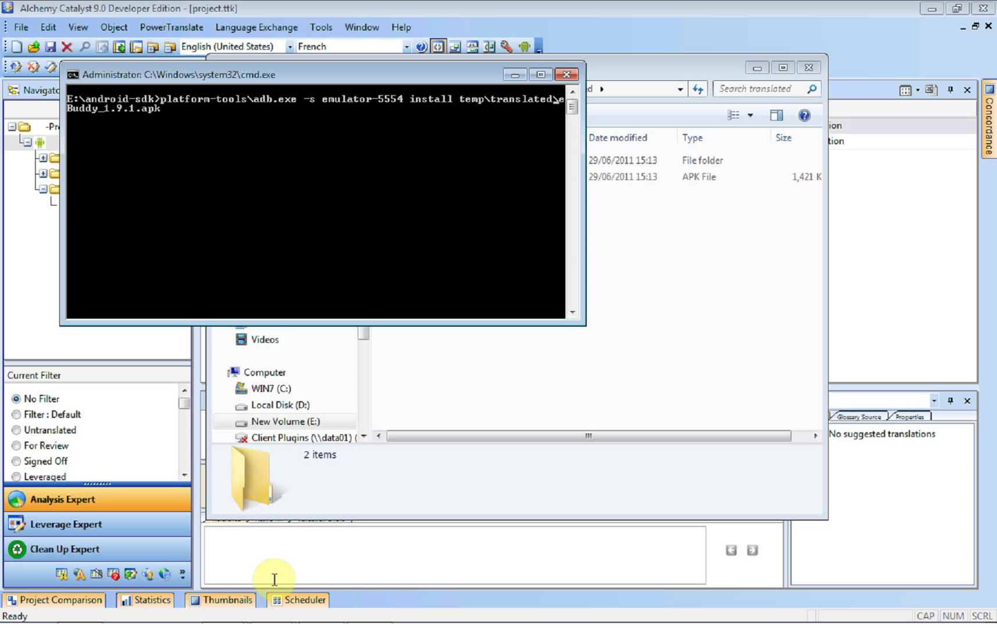
key("Right")
key("Right")
key("Right")
key("Right")
key("Right")
key("Right")
key("Right")
key("Right")
key("Right")
key("Right")
key("Right")
key("Right")
key("Right")
key("Right")
key("Right")
key("Right")
key("Right")
key("Return")
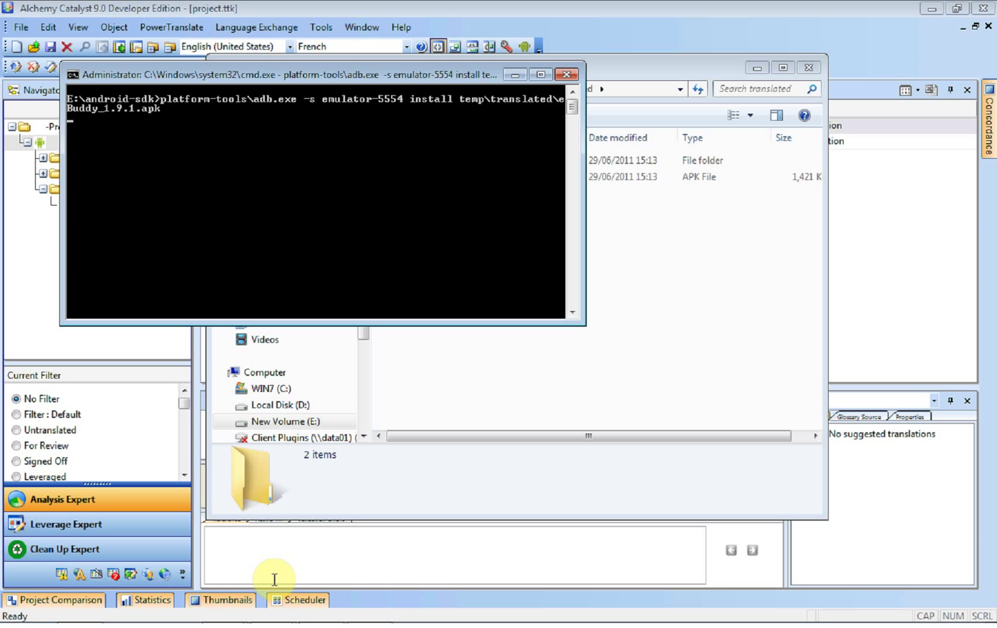
- Move the TestPhone emulator beside the command window and confirm the install reports Success
mouse_move(270, 617)
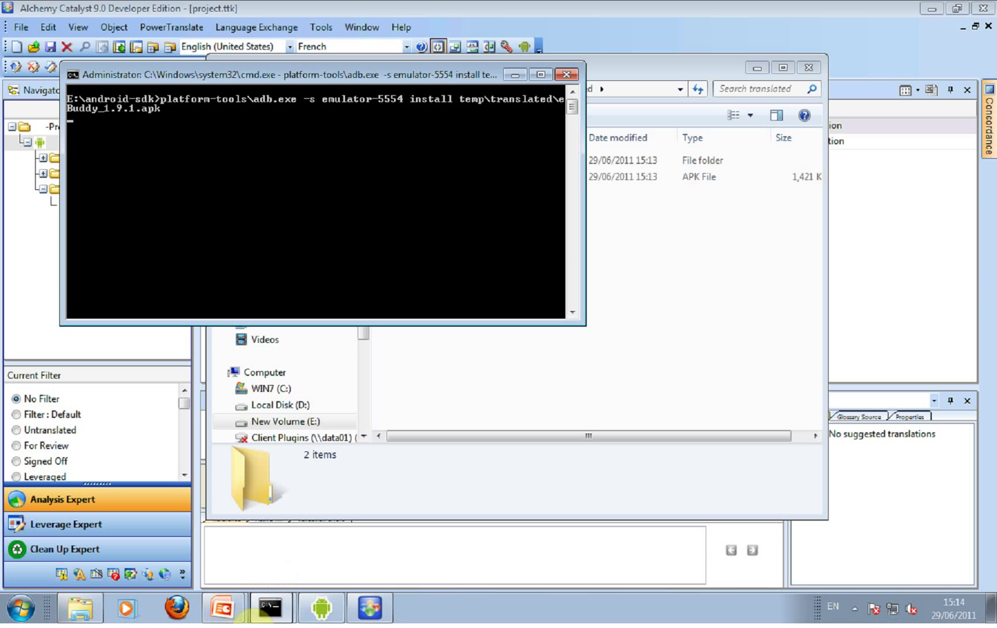
left_click(322, 608)
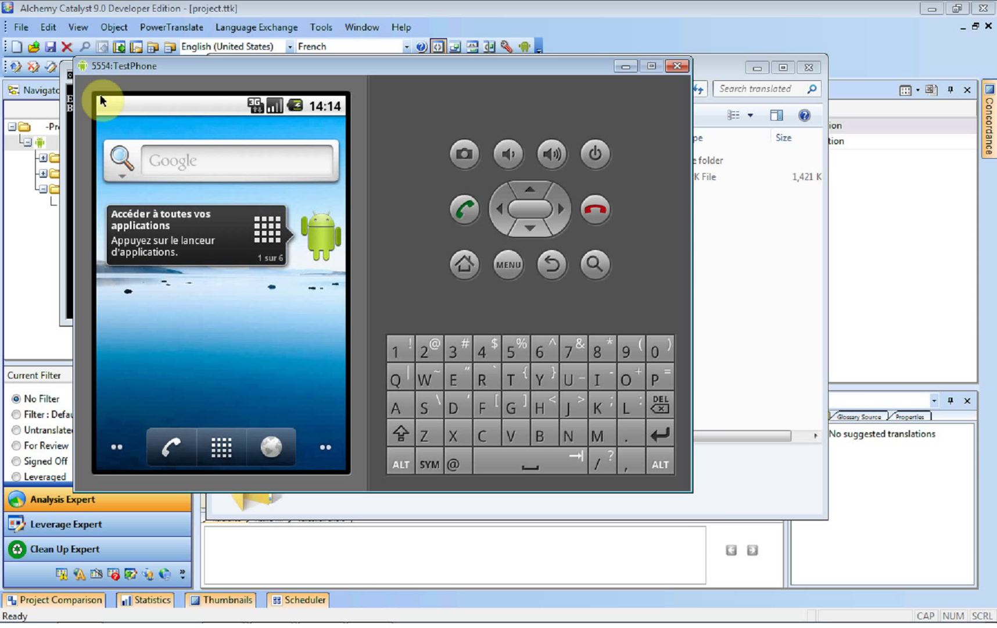
left_click(190, 72)
left_click_drag(188, 115, 498, 120)
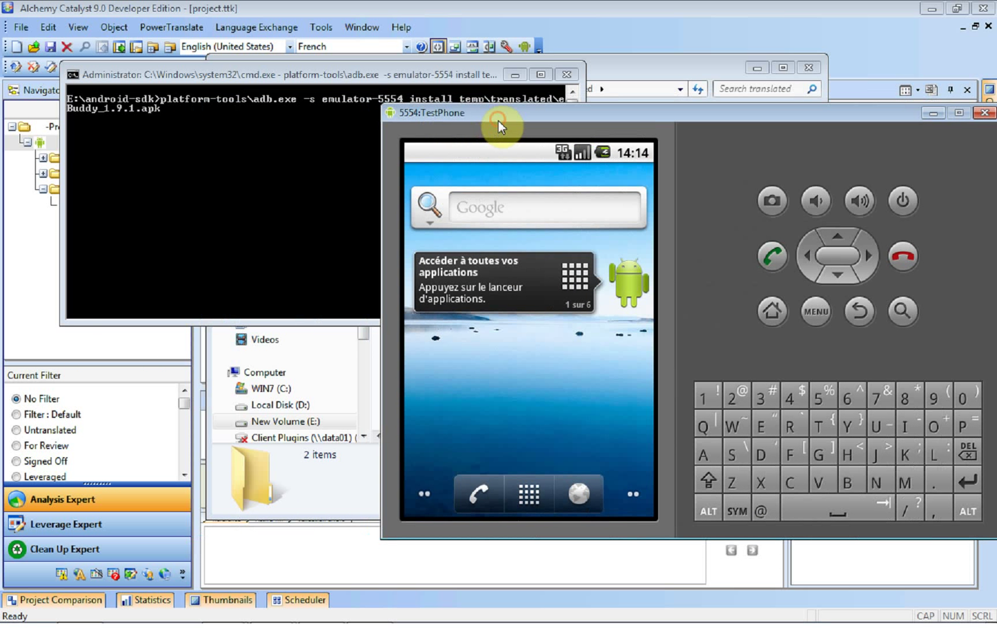
left_click(336, 76)
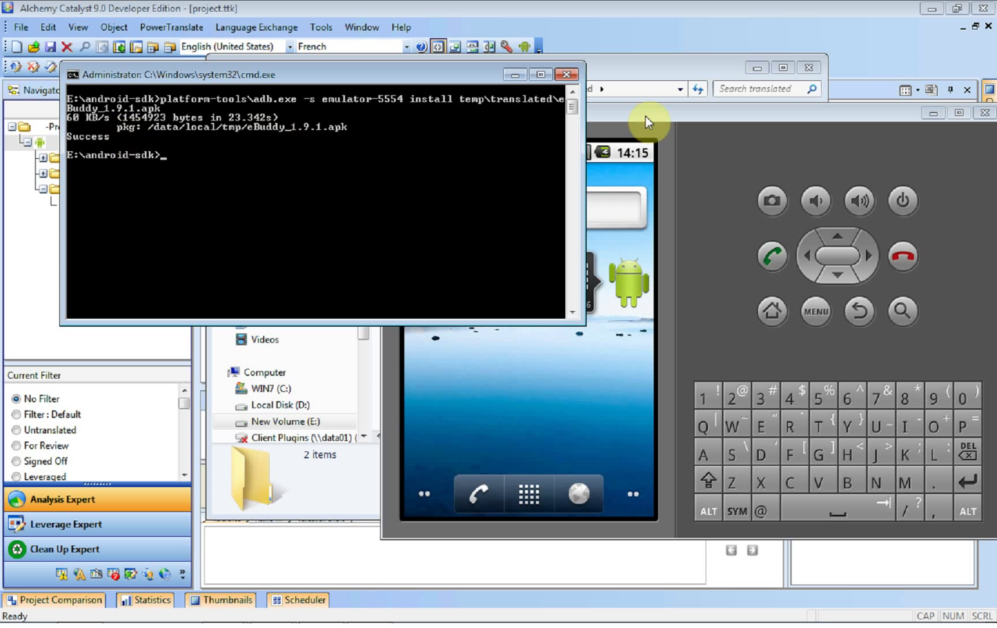
left_click(670, 116)
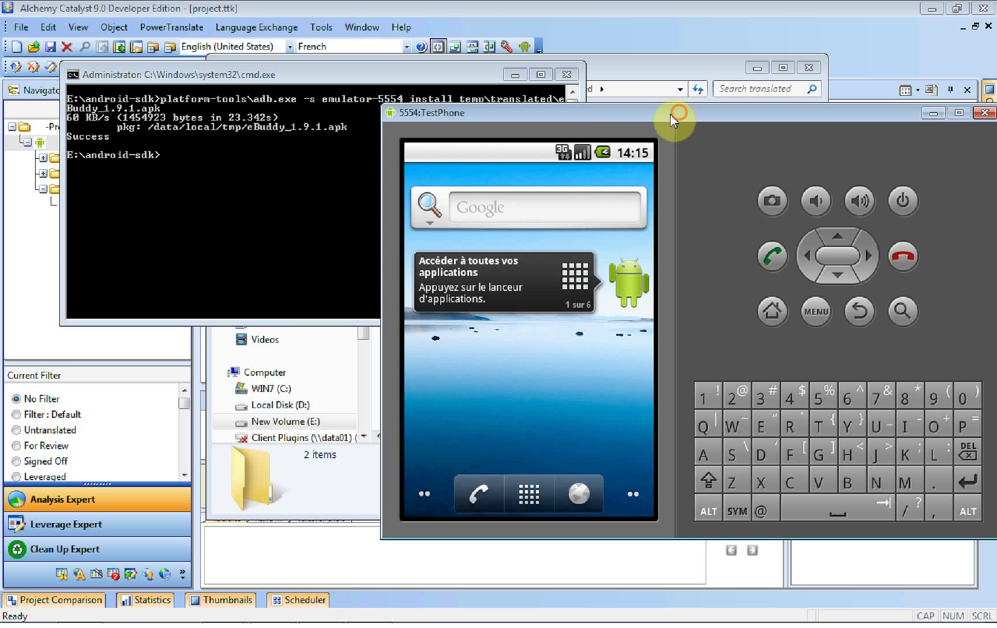
- Launch the translated eBuddy app from the emulator's app list
left_click_drag(670, 112, 504, 43)
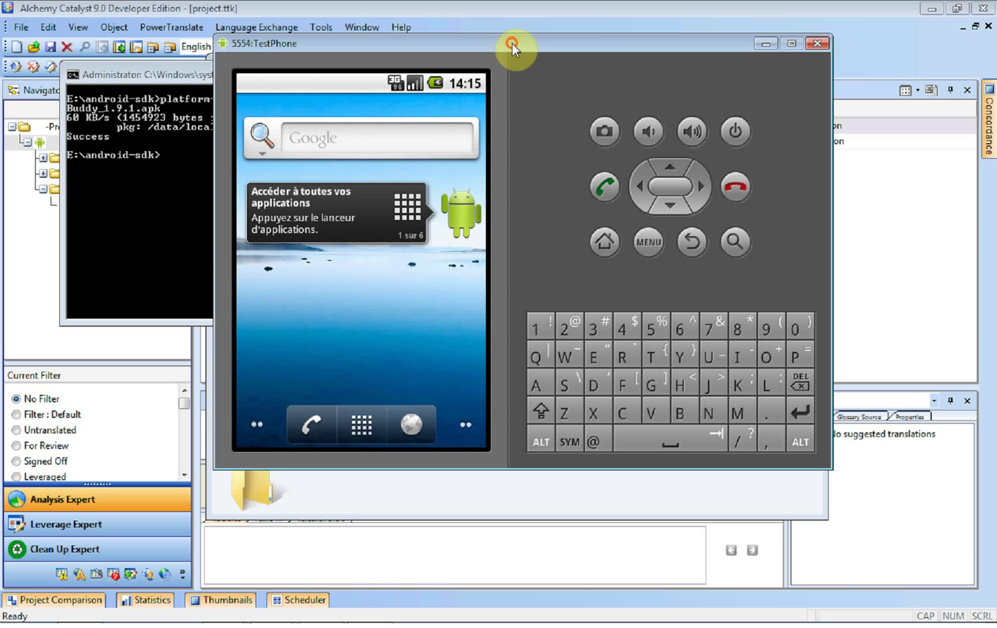
left_click(351, 427)
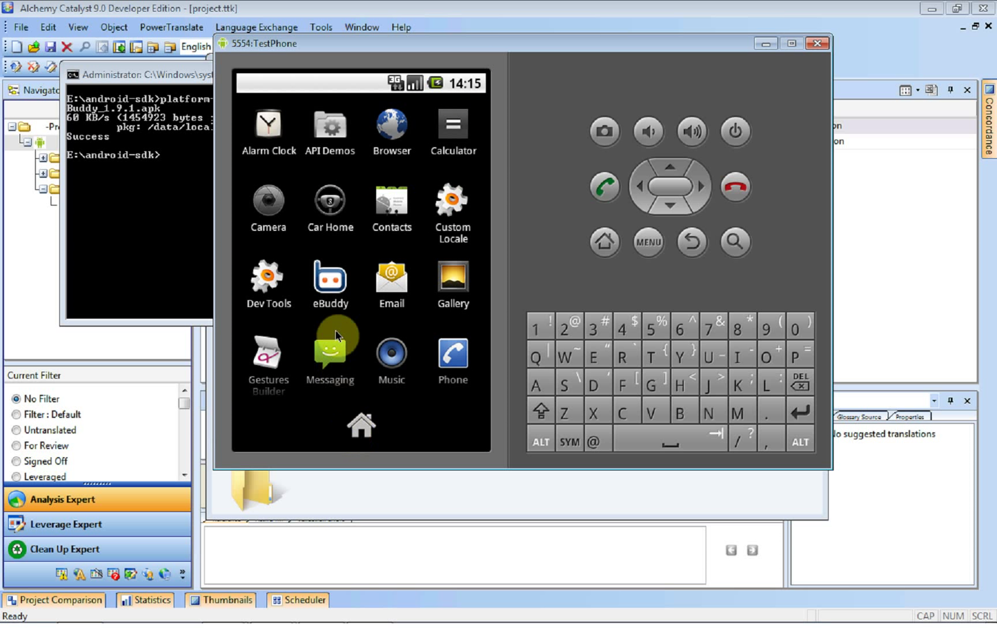
left_click(330, 282)
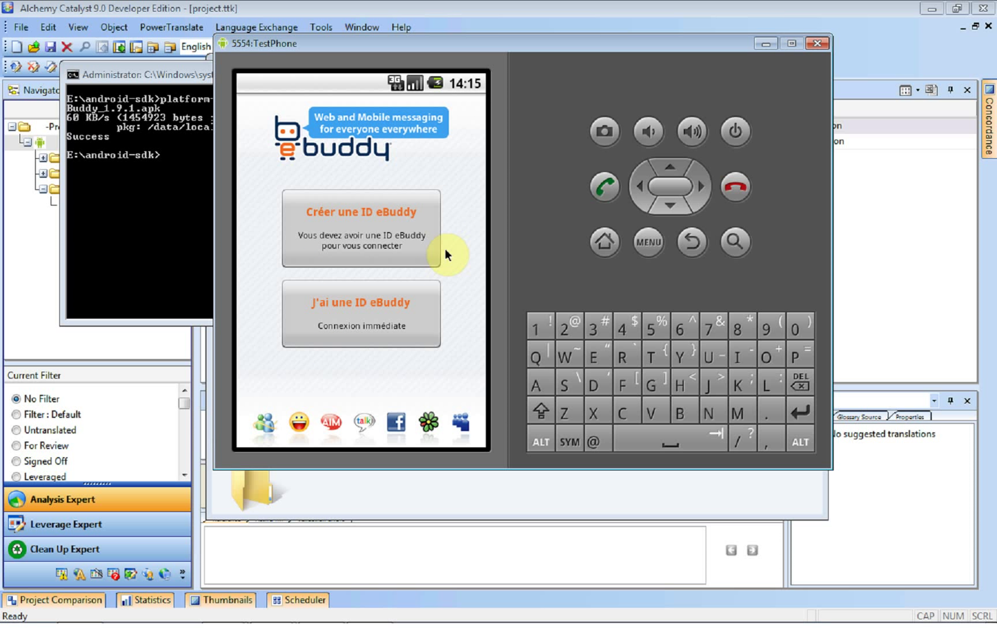
- Show eBuddy's A propos dialog from the options menu, confirming Version 1.9.1 in French
left_click(648, 247)
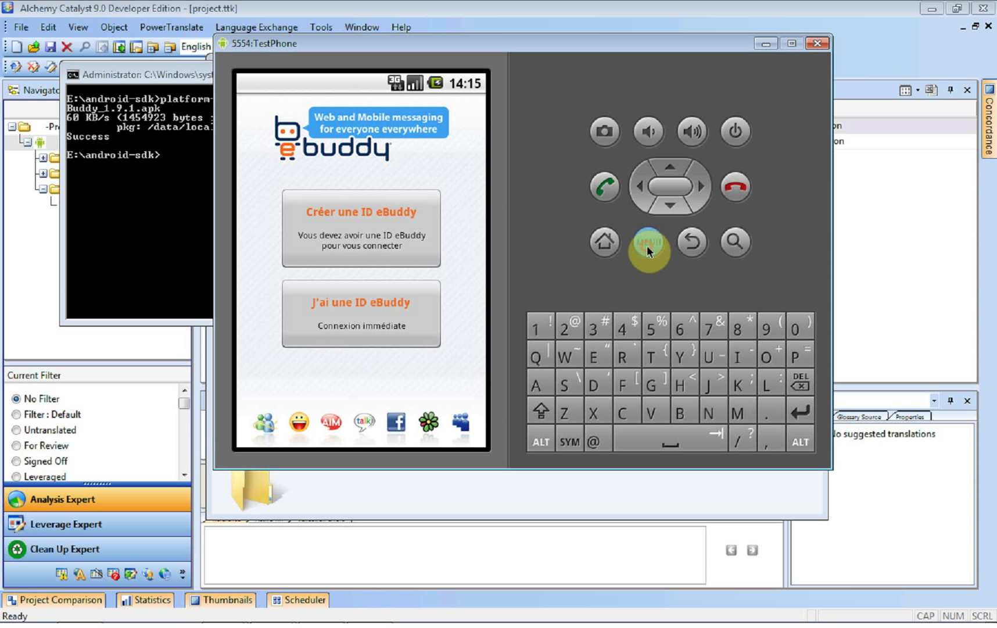
left_click(372, 415)
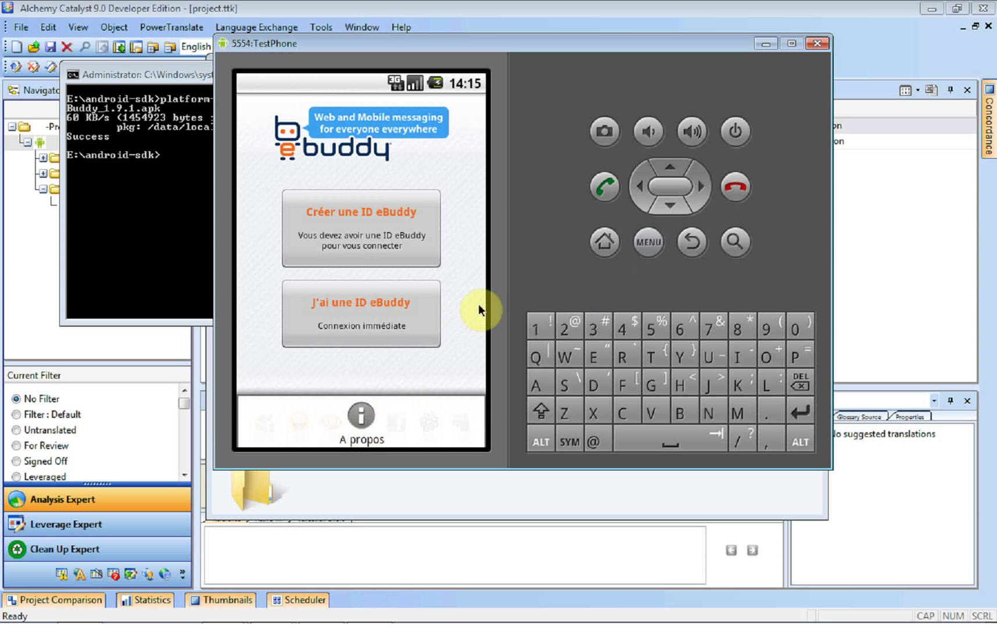
left_click(390, 317)
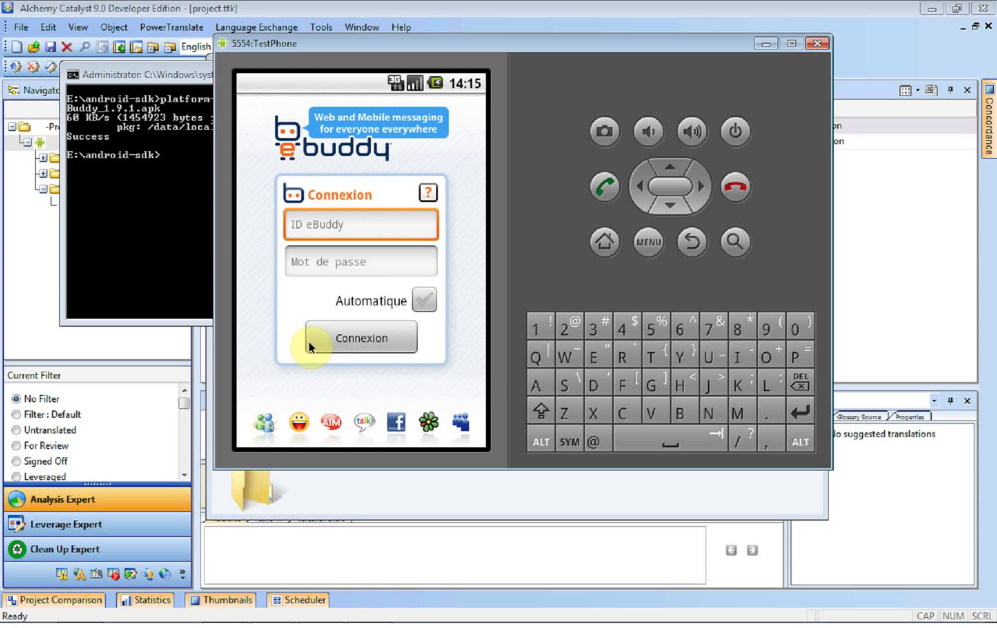
left_click(639, 243)
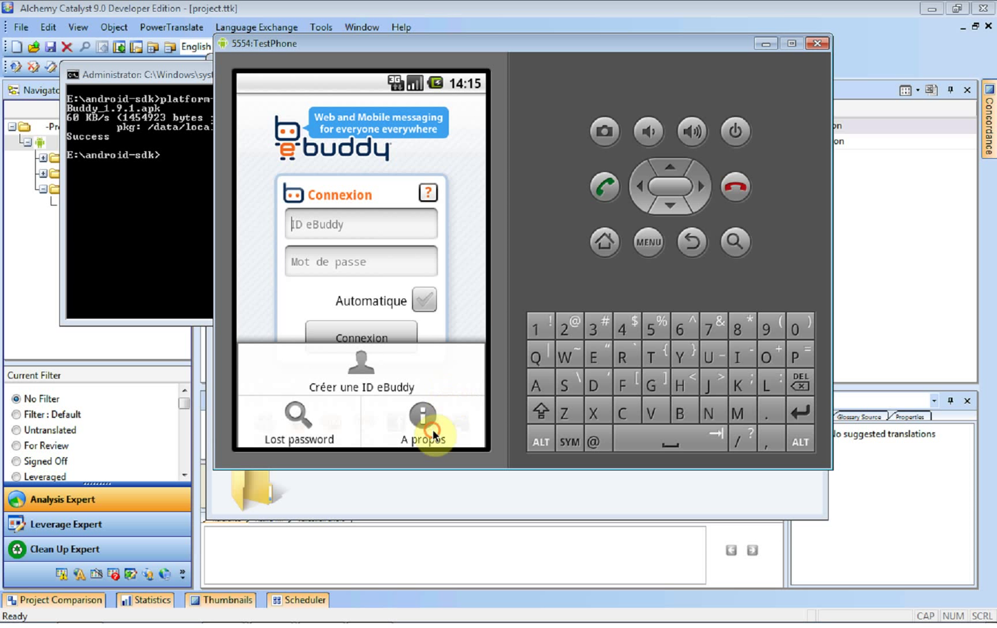
left_click(433, 432)
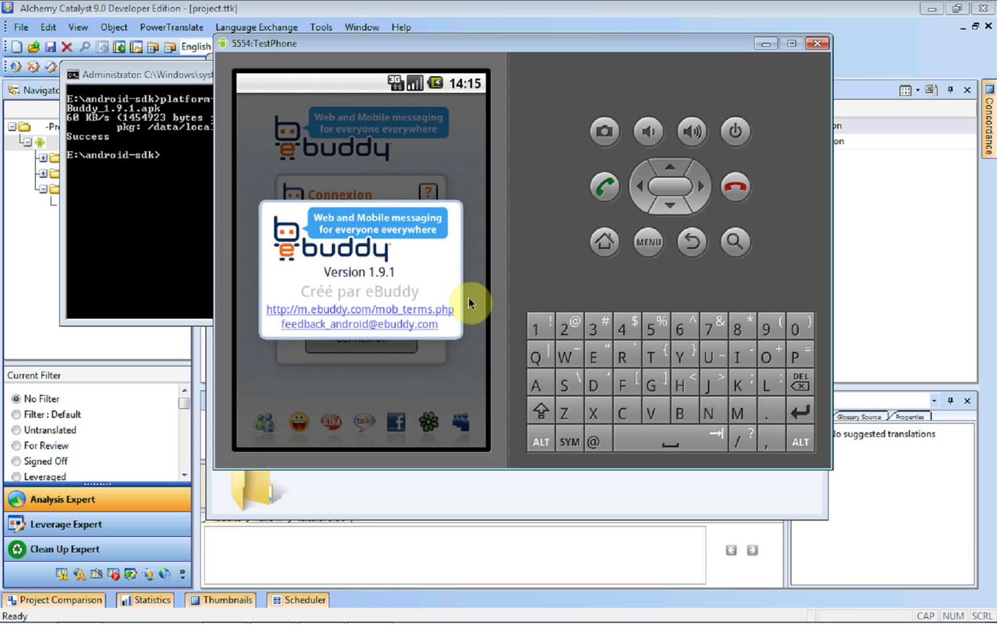
- Switch from the emulator to the PowerPoint Product Demonstration slide show
key("alt+Tab")
key("alt+Tab")
key("alt+Tab")
key("alt+Tab")
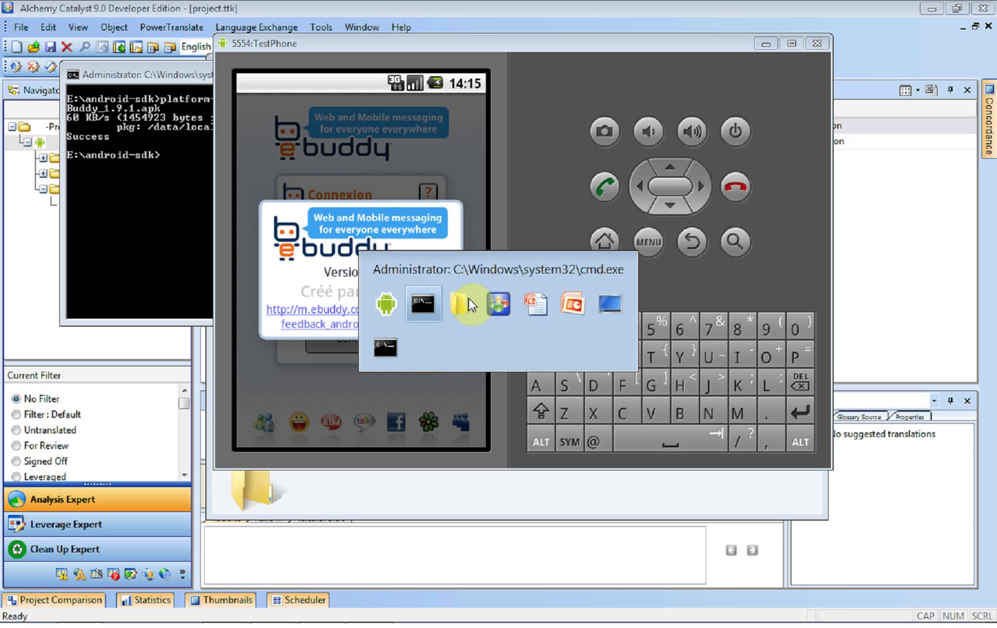